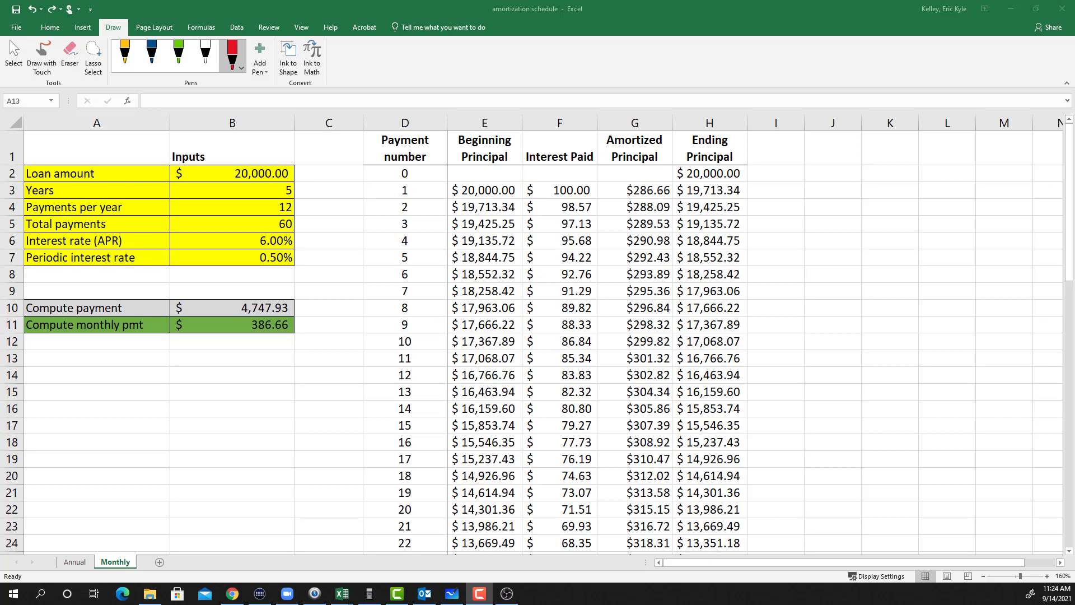
Step: Handwrite 'Find Loan Payoff' in red beside the schedule and double-underline it
left_click(785, 230)
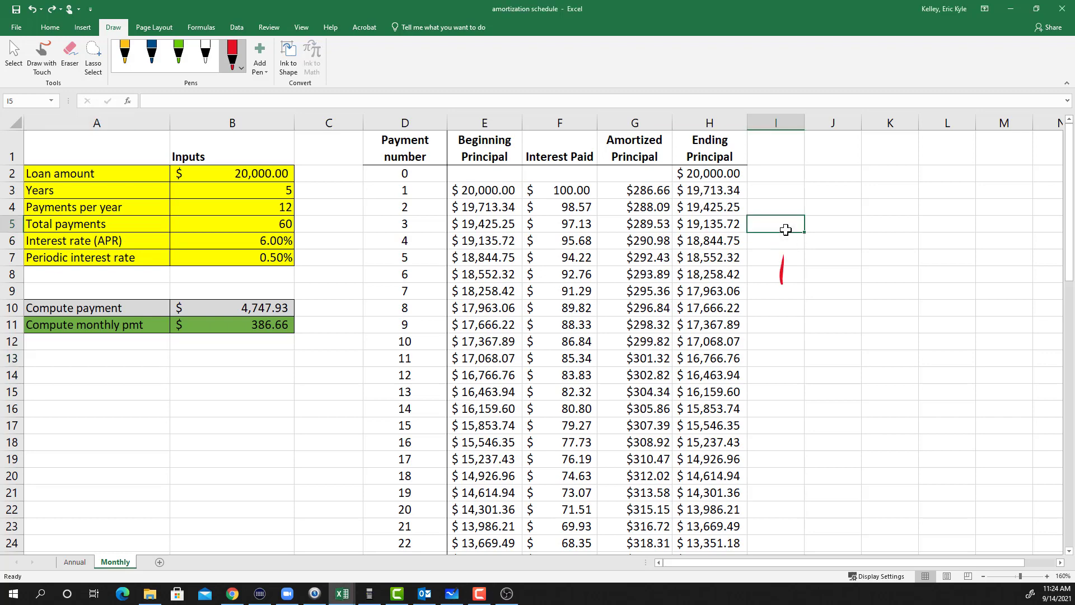
left_click_drag(779, 253, 800, 244)
mouse_move(783, 268)
left_mouse_down()
mouse_move(799, 263)
mouse_move(799, 282)
mouse_move(818, 280)
mouse_move(833, 247)
mouse_move(867, 275)
mouse_move(898, 262)
mouse_move(938, 267)
mouse_move(969, 241)
mouse_move(1002, 261)
mouse_move(987, 284)
mouse_move(1020, 264)
left_mouse_up()
left_click_drag(1047, 229, 1041, 261)
left_click_drag(1033, 249, 1048, 244)
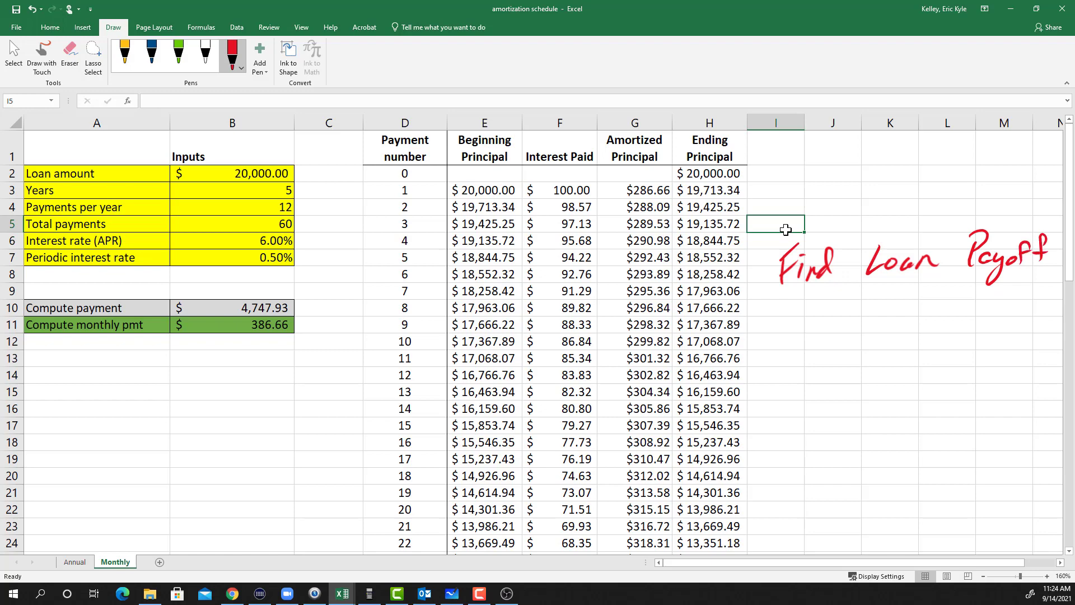
mouse_move(873, 294)
left_mouse_down()
mouse_move(892, 309)
mouse_move(1026, 310)
left_mouse_up()
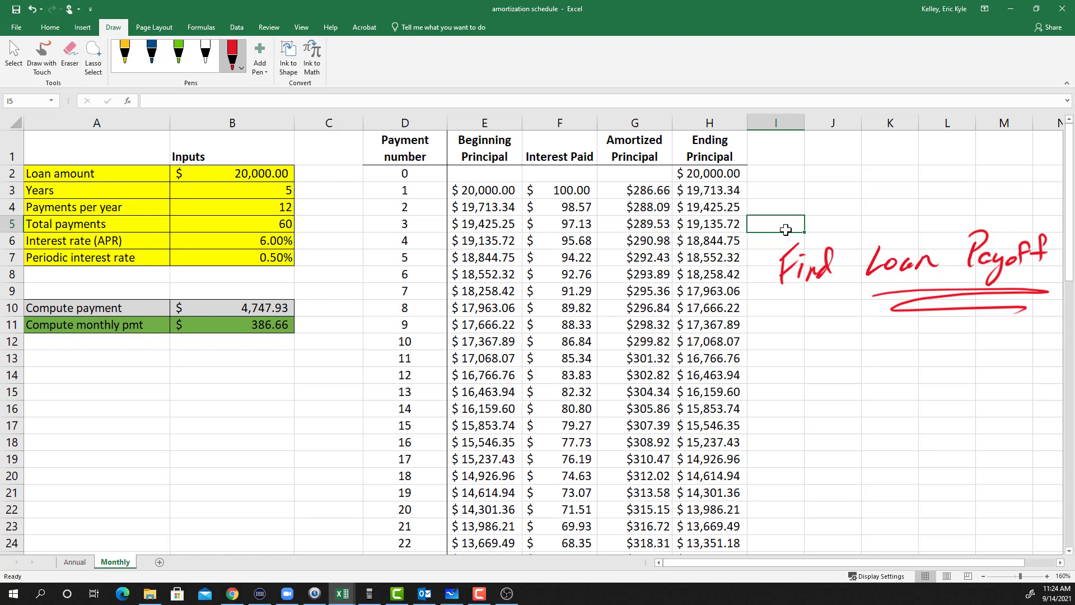
Step: Draw an arrow toward the headers, circle payment 16 in D18 and box H18's $15,237.43
mouse_move(945, 236)
left_mouse_down()
mouse_move(899, 171)
mouse_move(753, 152)
mouse_move(763, 139)
mouse_move(725, 132)
mouse_move(689, 168)
mouse_move(740, 139)
mouse_move(679, 135)
mouse_move(728, 168)
mouse_move(723, 132)
left_mouse_up()
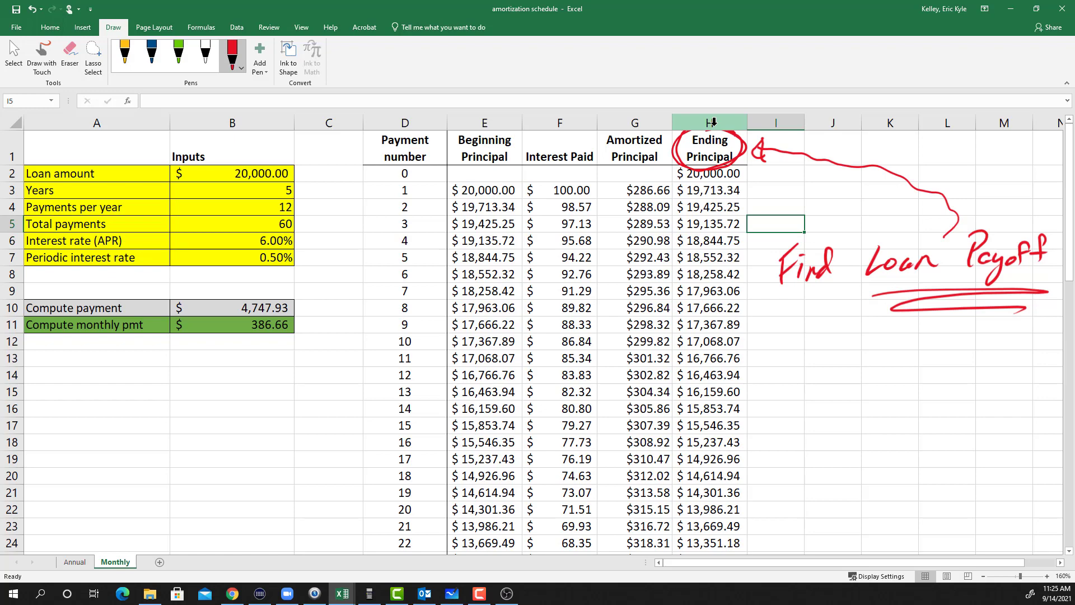
mouse_move(421, 431)
left_mouse_down()
mouse_move(389, 452)
mouse_move(426, 432)
left_mouse_up()
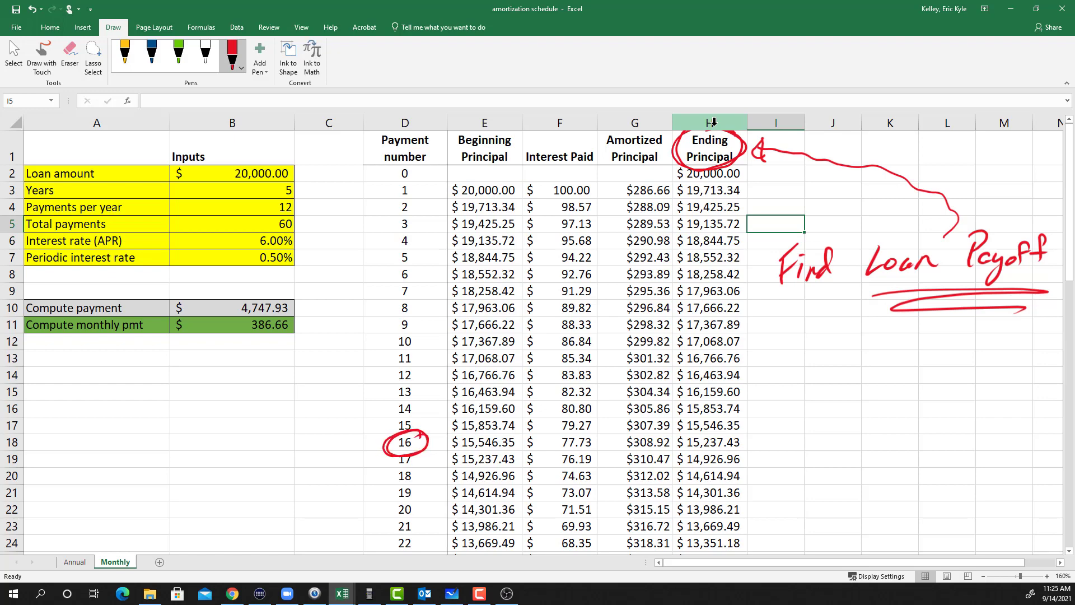
mouse_move(672, 432)
left_mouse_down()
mouse_move(672, 457)
mouse_move(703, 431)
mouse_move(746, 431)
mouse_move(748, 451)
mouse_move(673, 452)
left_mouse_up()
Step: Label the boxed balance 'loan payoff after payment 16' in red ink
mouse_move(760, 444)
left_mouse_down()
mouse_move(807, 451)
mouse_move(822, 434)
mouse_move(852, 430)
mouse_move(877, 445)
mouse_move(938, 394)
mouse_move(934, 414)
left_mouse_up()
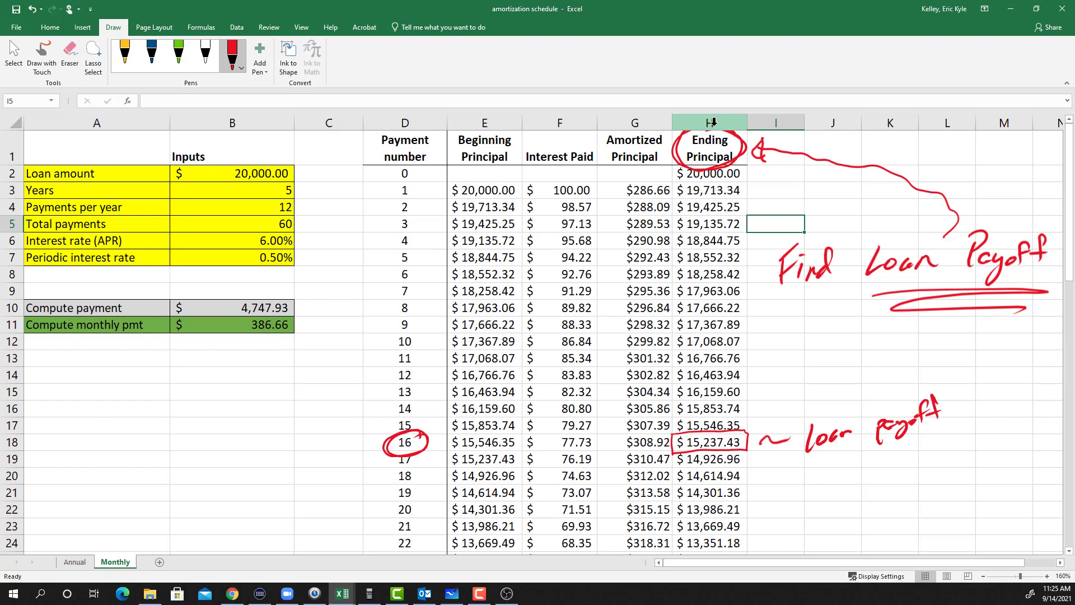
mouse_move(828, 476)
left_mouse_down()
mouse_move(841, 481)
mouse_move(860, 457)
mouse_move(908, 473)
mouse_move(934, 456)
mouse_move(945, 465)
mouse_move(990, 425)
mouse_move(1012, 431)
left_mouse_up()
left_click_drag(1032, 411, 1031, 420)
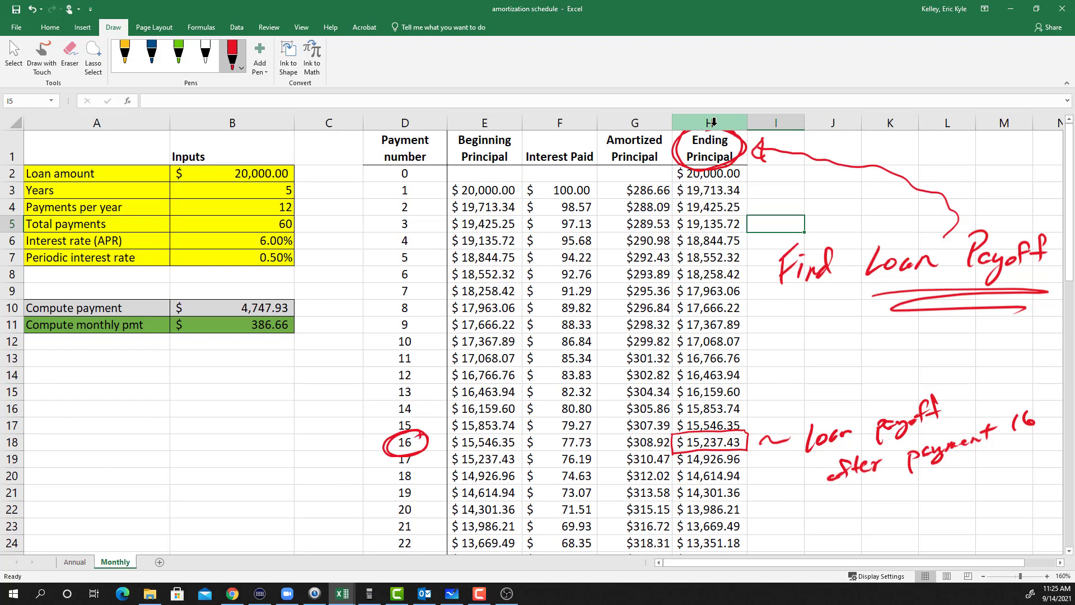
Step: Retrace the marks on payment 16 and $15,237.43, then circle the loan inputs in B2:B7
mouse_move(420, 431)
left_mouse_down()
mouse_move(409, 428)
mouse_move(390, 453)
mouse_move(431, 445)
mouse_move(386, 442)
left_mouse_up()
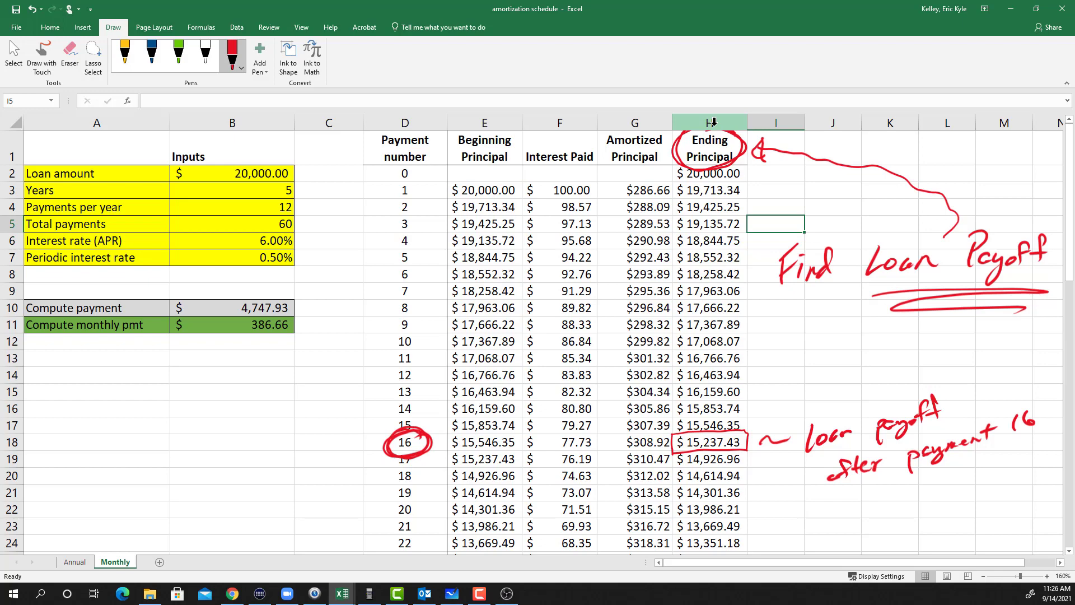
mouse_move(670, 451)
left_mouse_down()
mouse_move(670, 434)
mouse_move(750, 430)
mouse_move(708, 453)
mouse_move(674, 452)
left_mouse_up()
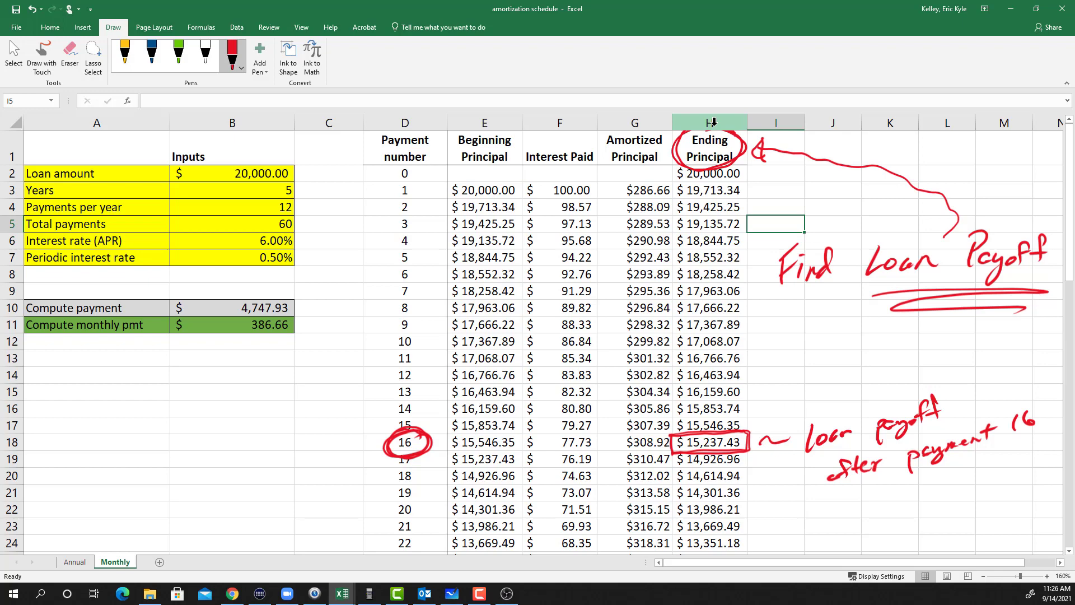
mouse_move(296, 152)
left_mouse_down()
mouse_move(157, 188)
mouse_move(295, 259)
mouse_move(285, 150)
left_mouse_up()
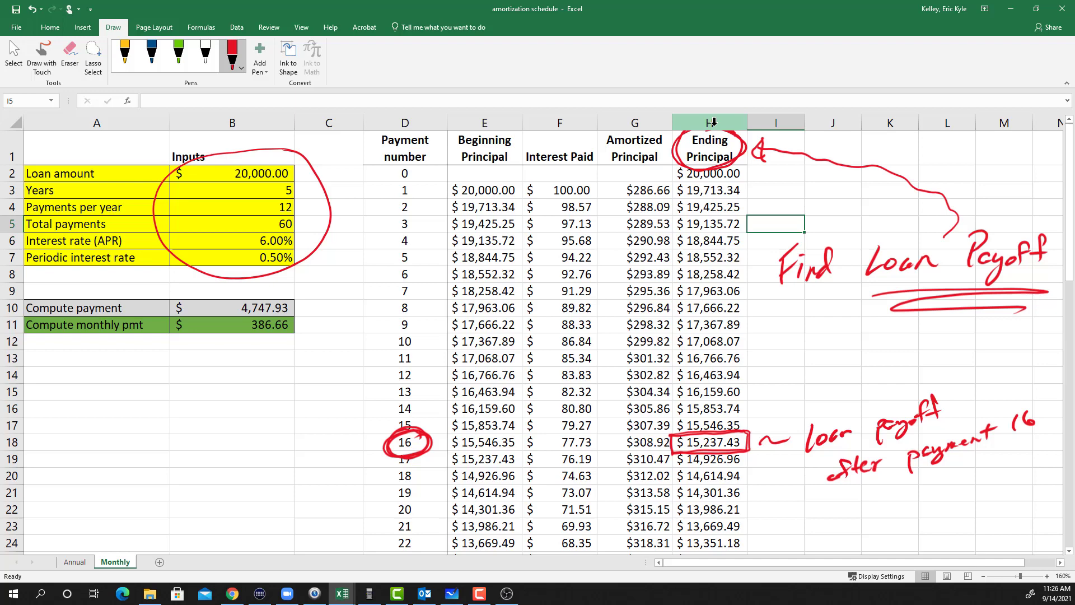
Step: Handwrite PV=20,000, N=5×12=60 and I=6/12=.5 in red below the inputs
mouse_move(89, 371)
left_mouse_down()
mouse_move(90, 399)
mouse_move(91, 386)
left_mouse_up()
mouse_move(103, 370)
left_mouse_down()
mouse_move(104, 394)
mouse_move(130, 373)
left_mouse_up()
mouse_move(120, 385)
left_mouse_down()
mouse_move(142, 377)
mouse_move(147, 392)
mouse_move(158, 372)
left_mouse_up()
left_click_drag(166, 386, 190, 371)
left_click_drag(197, 372, 199, 366)
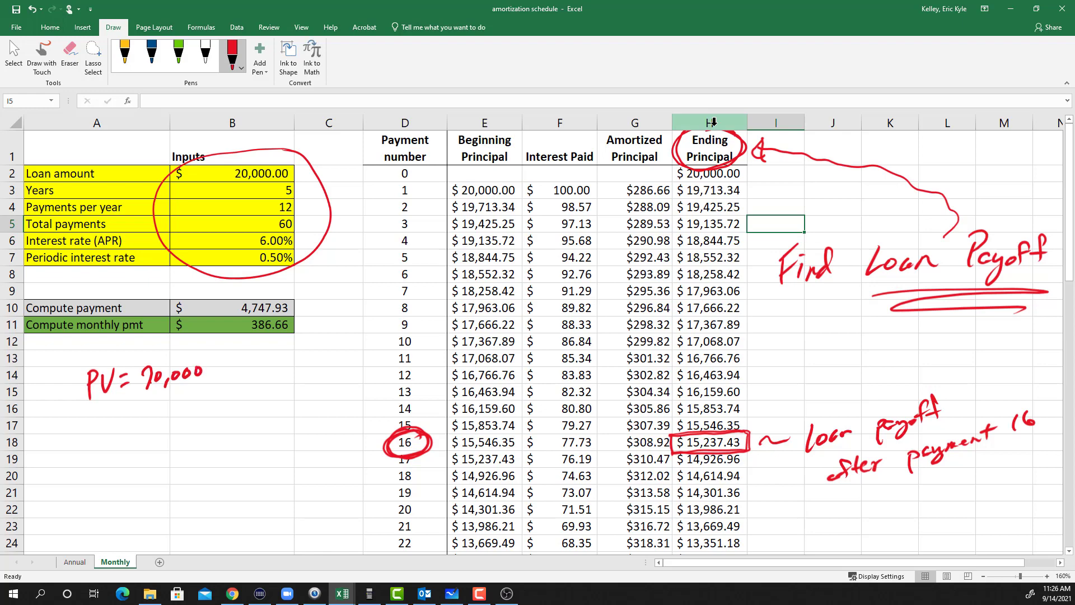
mouse_move(94, 417)
left_mouse_down()
mouse_move(96, 437)
mouse_move(106, 403)
mouse_move(130, 407)
left_mouse_up()
mouse_move(124, 413)
left_mouse_down()
mouse_move(148, 409)
mouse_move(147, 419)
mouse_move(161, 399)
mouse_move(172, 410)
mouse_move(208, 410)
mouse_move(222, 398)
mouse_move(231, 407)
mouse_move(251, 388)
left_mouse_up()
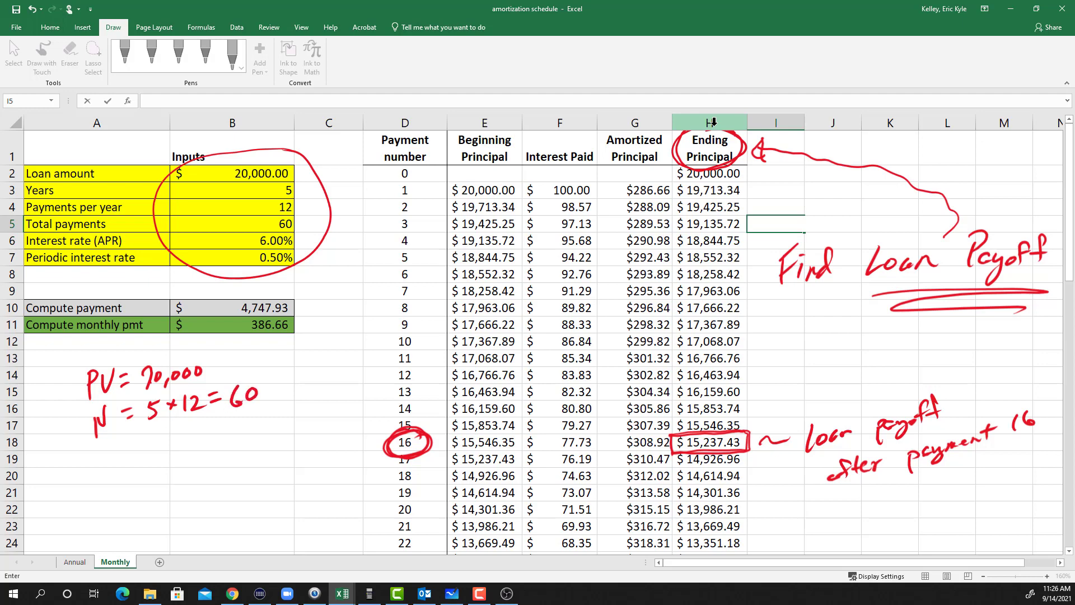
mouse_move(100, 451)
left_mouse_down()
mouse_move(98, 472)
mouse_move(109, 451)
mouse_move(111, 470)
mouse_move(171, 445)
mouse_move(175, 464)
mouse_move(188, 468)
mouse_move(226, 428)
mouse_move(251, 435)
mouse_move(268, 410)
left_mouse_up()
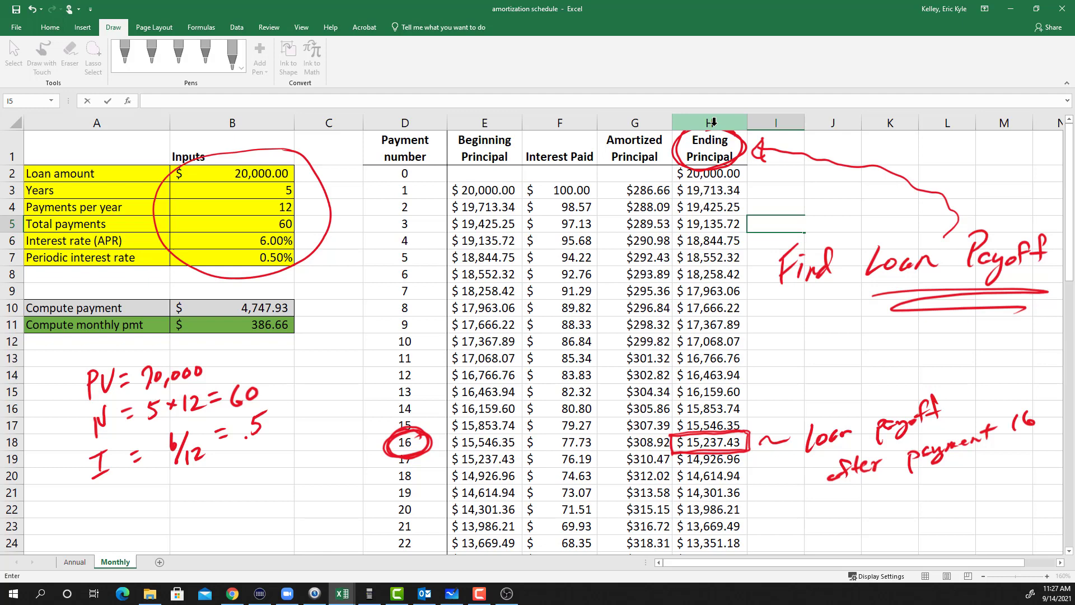
Step: Add FV=0 beneath them and draw a box around the four notes
mouse_move(98, 494)
left_mouse_down()
mouse_move(100, 515)
mouse_move(107, 493)
mouse_move(108, 502)
left_mouse_up()
left_click_drag(113, 495, 158, 485)
left_click_drag(145, 497, 158, 494)
left_click_drag(182, 476, 177, 510)
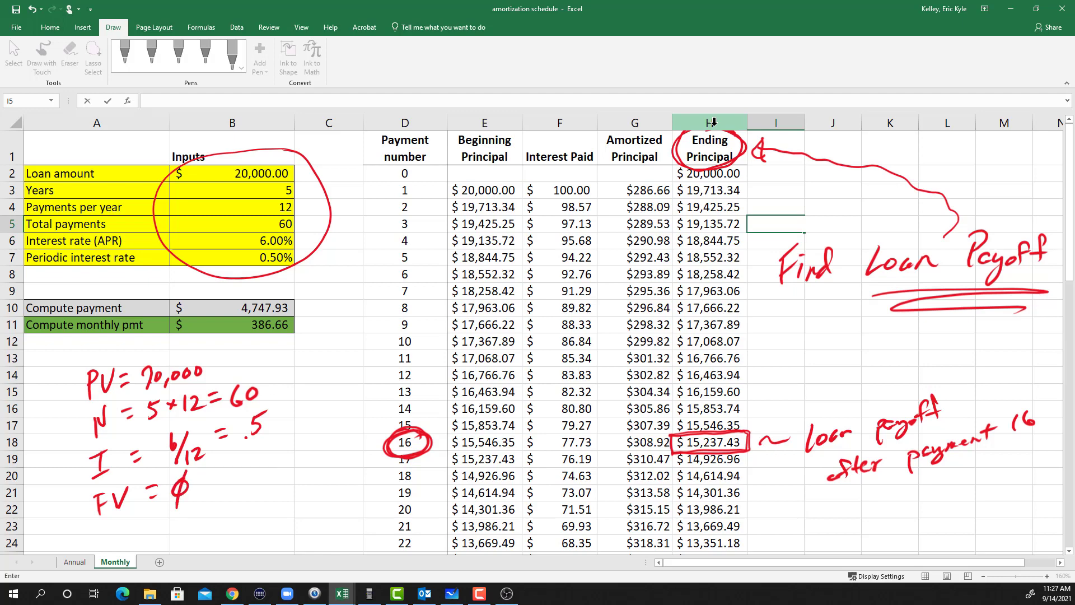
left_click_drag(55, 392, 68, 543)
mouse_move(52, 380)
left_mouse_down()
mouse_move(96, 362)
mouse_move(280, 381)
mouse_move(169, 527)
mouse_move(87, 543)
left_mouse_up()
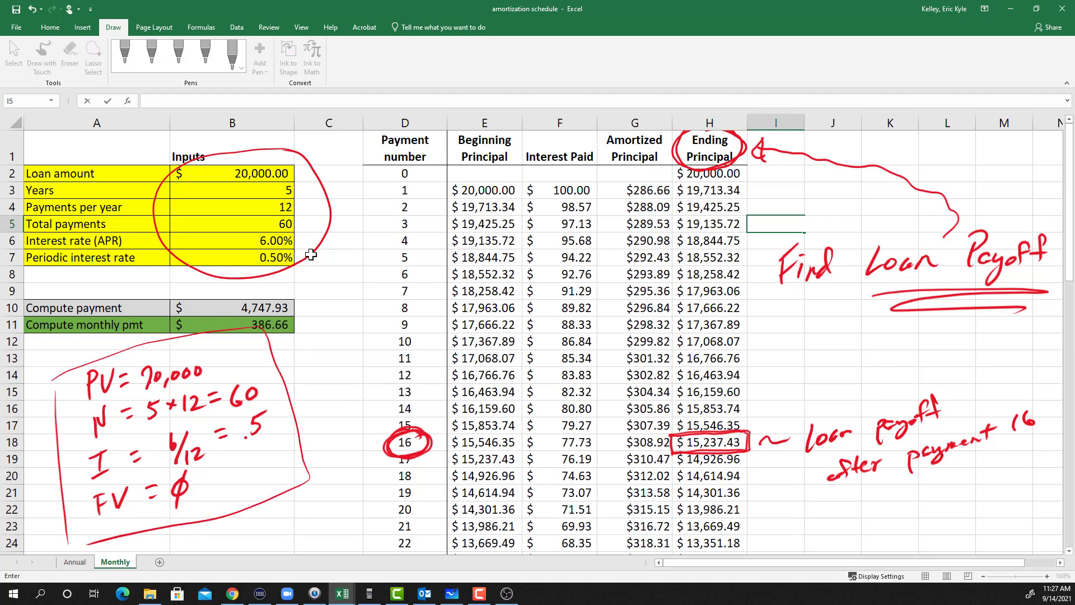
Step: Bring up the BA II Plus, move it off the inputs and clear the TVM registers
left_click(370, 595)
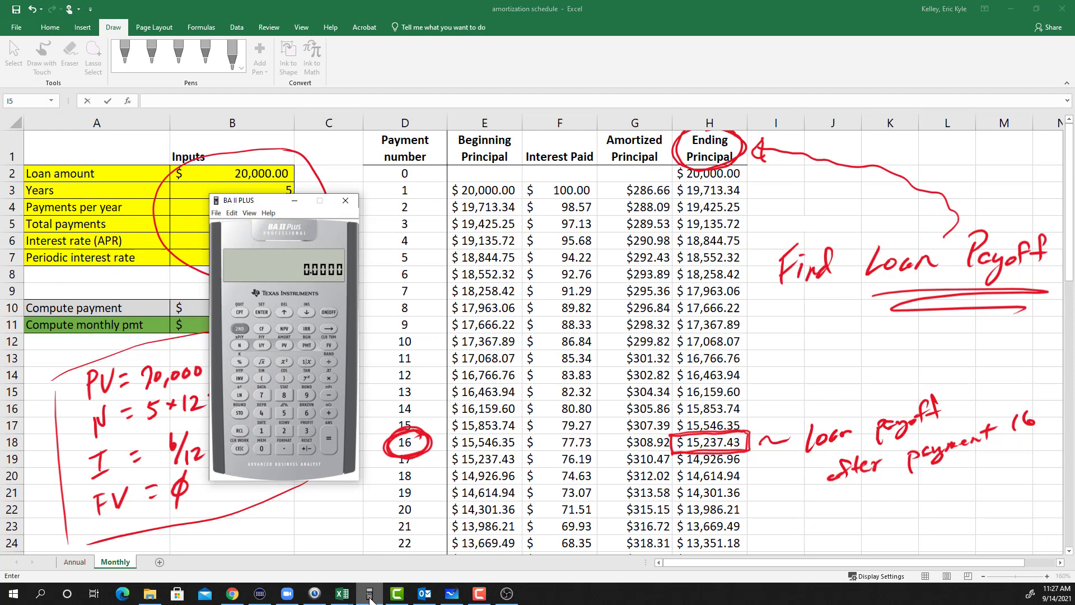
left_click_drag(274, 205, 464, 187)
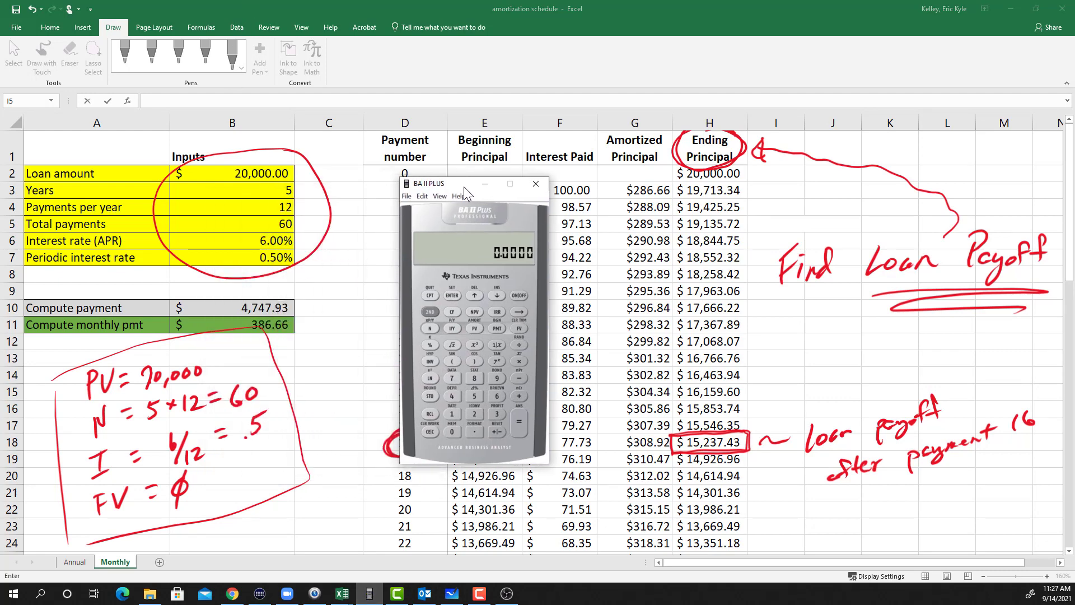
left_click(431, 311)
left_click(520, 327)
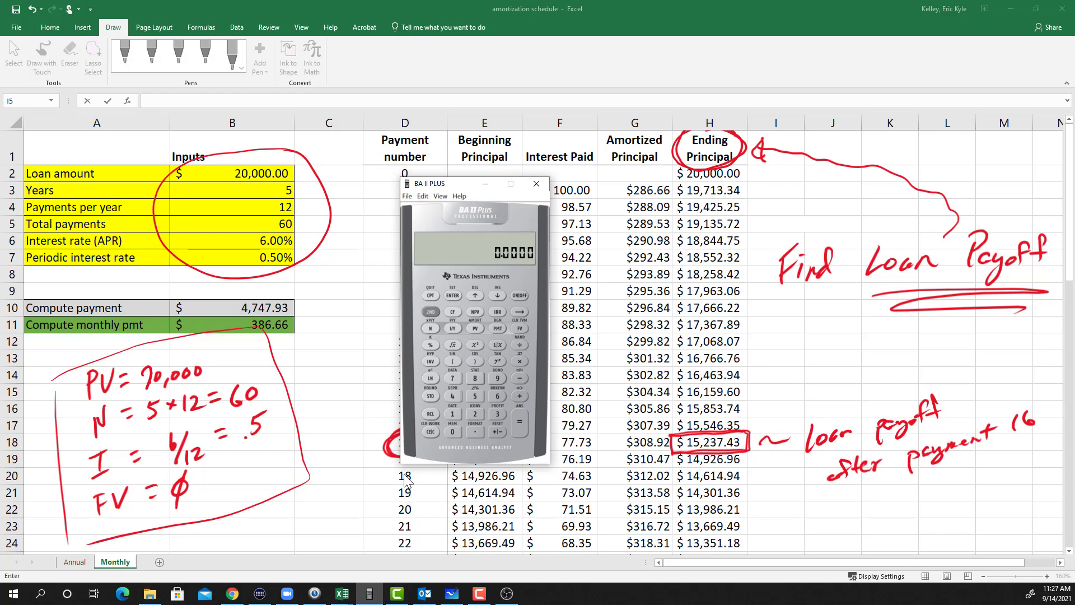
Step: Store 20,000 as PV and 5×12 = 60 as N
left_click(475, 415)
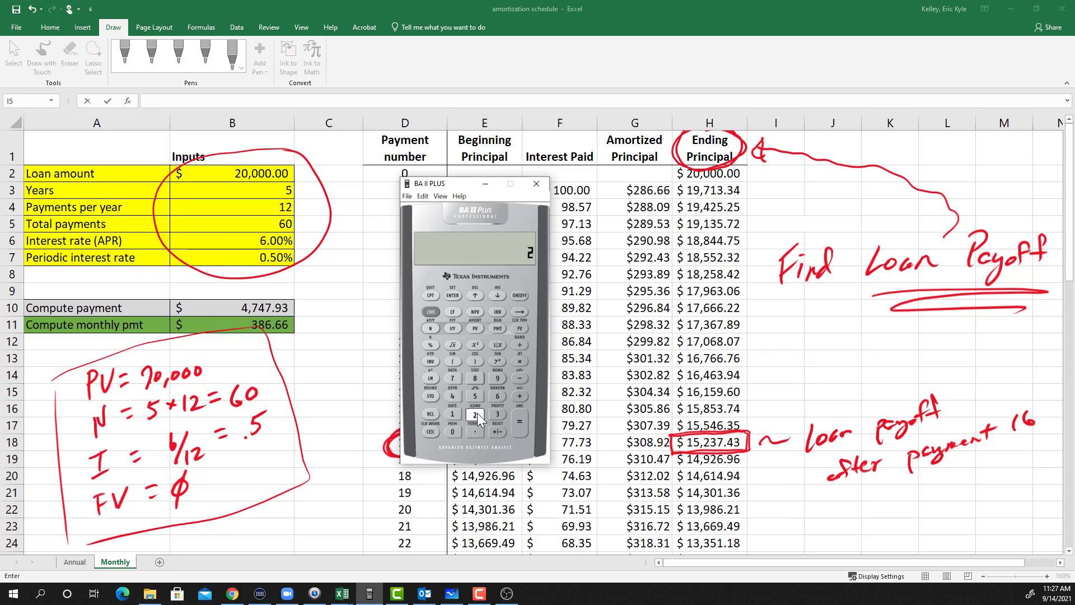
left_click(454, 433)
left_click(454, 432)
left_click(454, 433)
left_click(454, 432)
left_click(477, 328)
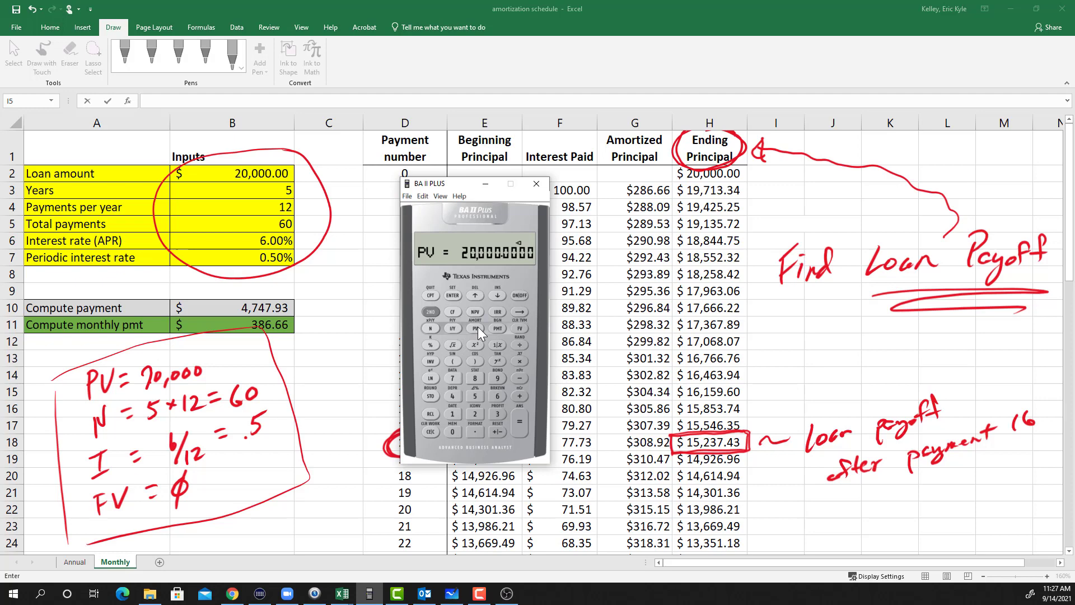
left_click(475, 397)
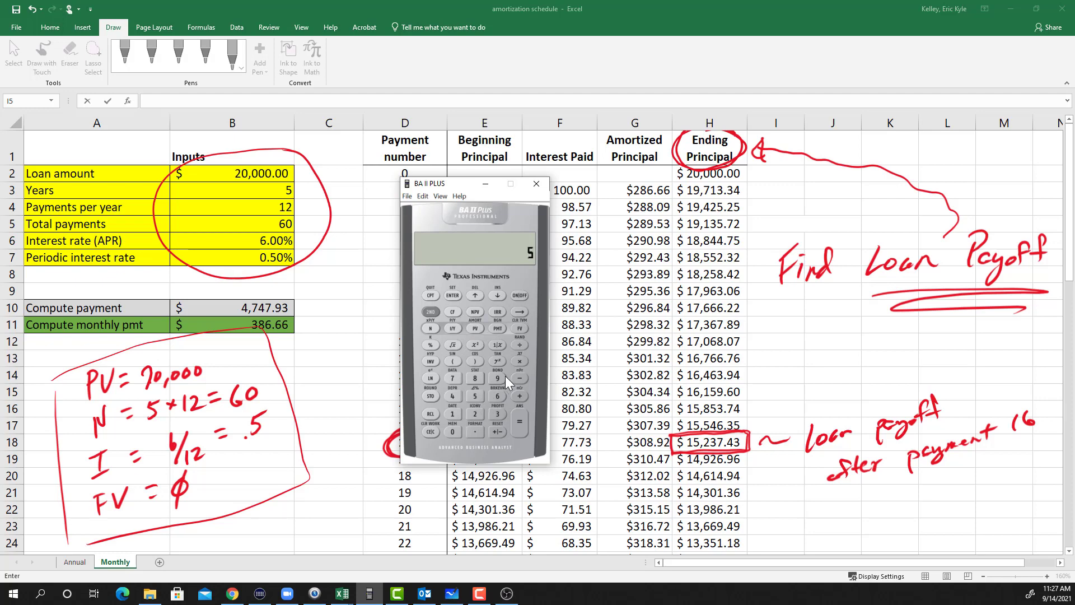
left_click(517, 361)
left_click(455, 416)
left_click(478, 416)
left_click(523, 425)
left_click(431, 328)
Step: Store 6÷12 = 0.5 as I/Y and 0 as FV, then compute PMT = -386.6560
left_click(497, 396)
left_click(519, 345)
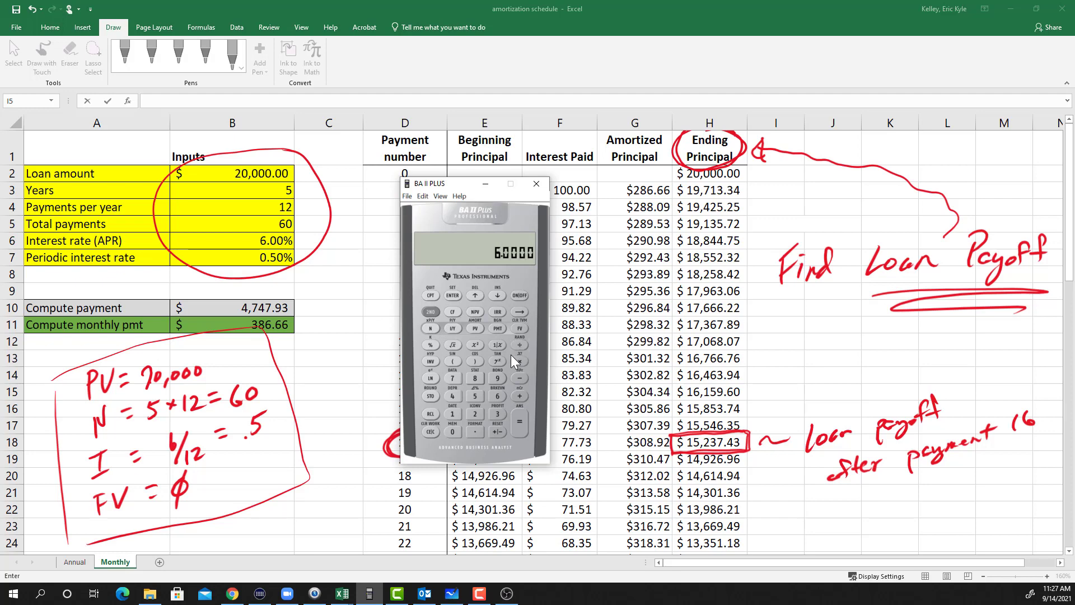
left_click(456, 414)
left_click(476, 413)
left_click(516, 425)
left_click(456, 330)
left_click(455, 430)
left_click(523, 327)
left_click(503, 328)
Step: Check B11's =PMT(B7,B5,-B2) payment formula, then place the calculator near the sheet's top
key("alt+Tab")
left_click(261, 324)
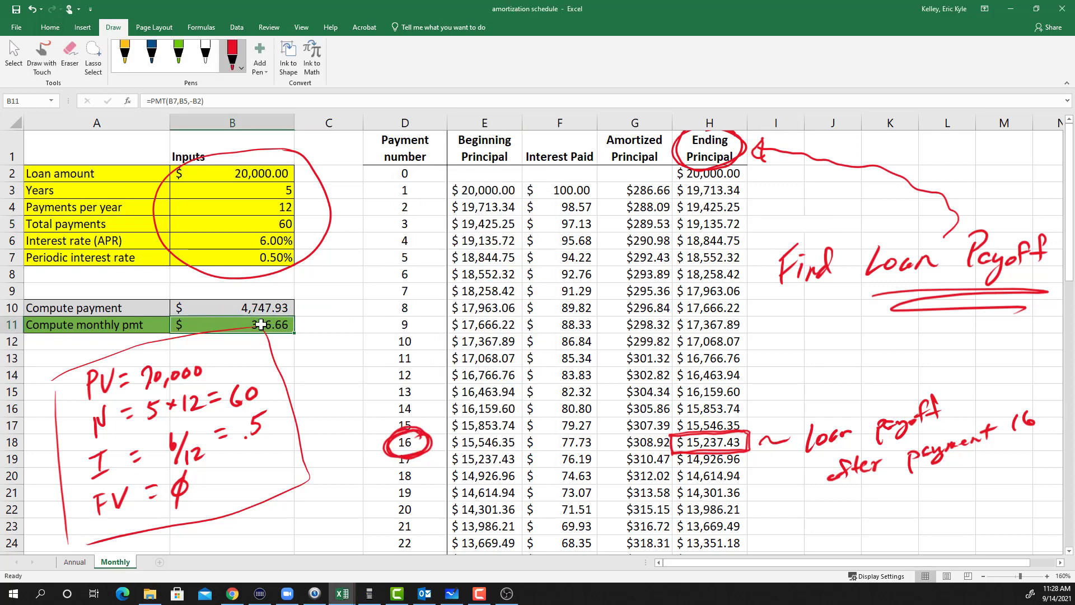
left_click(370, 594)
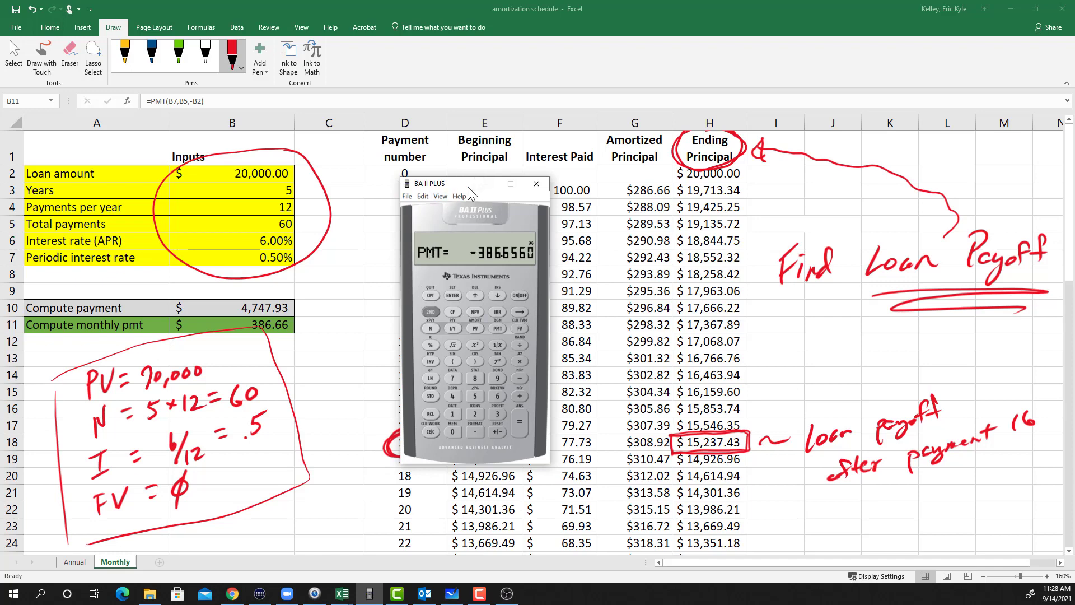
left_click_drag(462, 179, 419, 74)
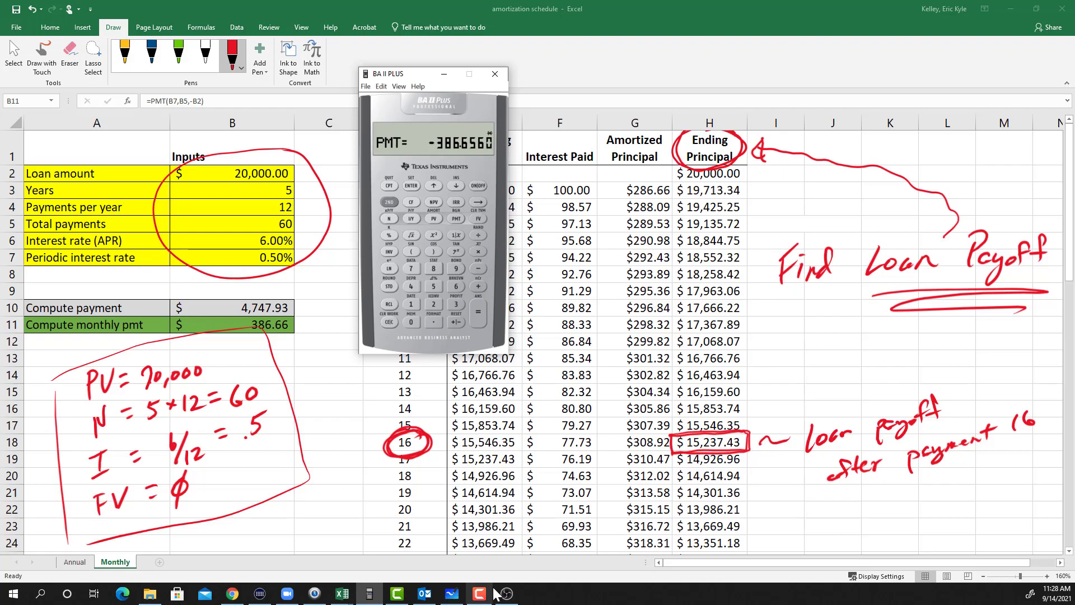
Step: On the whiteboard, mark timeline periods 16, 17, 18 and dashes through 60 in red
left_click(452, 595)
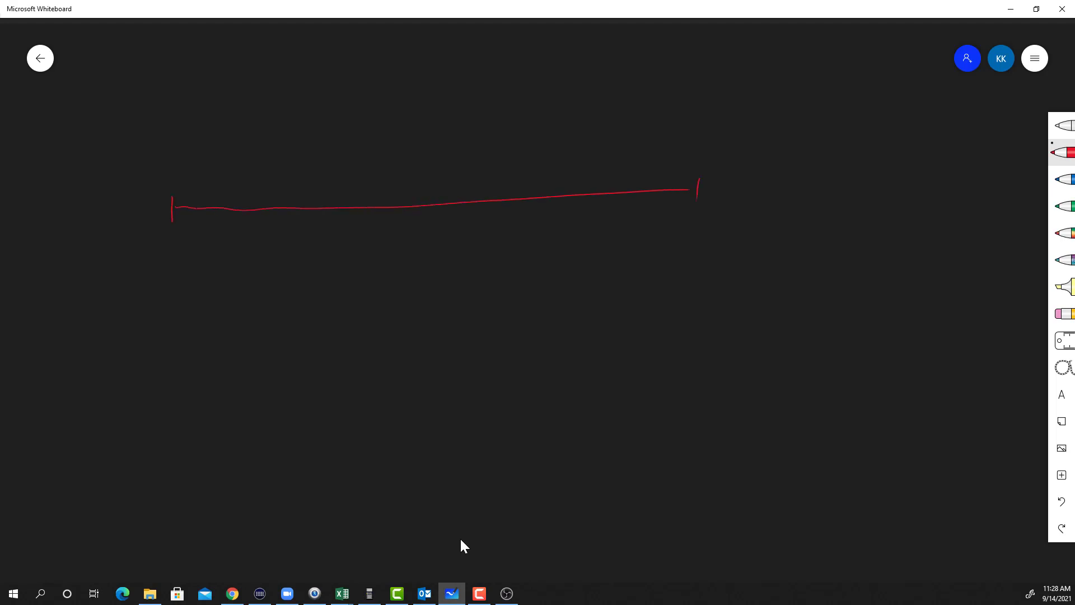
mouse_move(170, 167)
left_mouse_down()
mouse_move(165, 184)
mouse_move(174, 178)
left_mouse_up()
left_click_drag(233, 194, 231, 224)
left_click_drag(296, 195, 295, 218)
mouse_move(227, 156)
left_mouse_down()
mouse_move(224, 174)
mouse_move(236, 171)
left_mouse_up()
mouse_move(297, 155)
left_mouse_down()
mouse_move(291, 171)
mouse_move(304, 170)
left_mouse_up()
left_click_drag(495, 158, 510, 158)
left_click_drag(538, 155, 555, 157)
left_click_drag(577, 157, 610, 154)
mouse_move(682, 146)
left_mouse_down()
mouse_move(684, 156)
mouse_move(696, 147)
left_mouse_up()
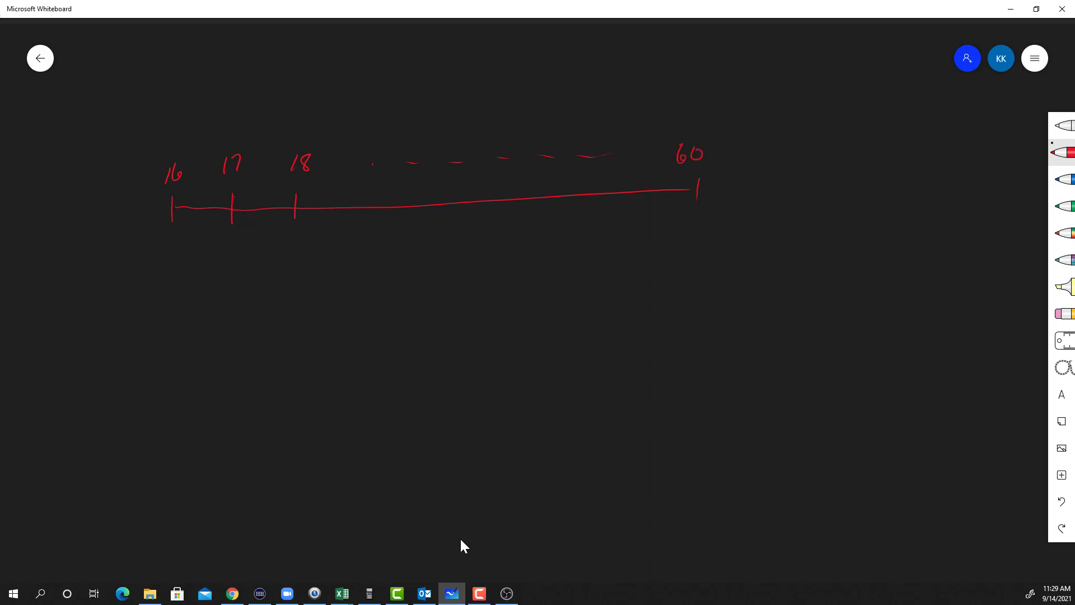
Step: Write the 386.66 payment under periods 17, 18 and 60, moving the calculator aside
left_click(369, 593)
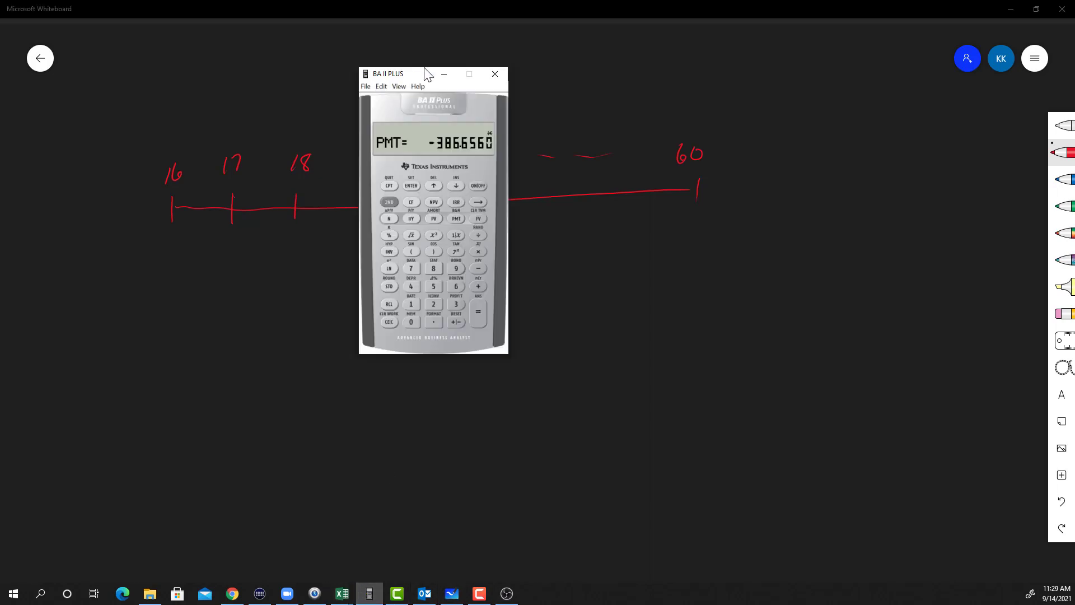
left_click_drag(422, 74, 828, 191)
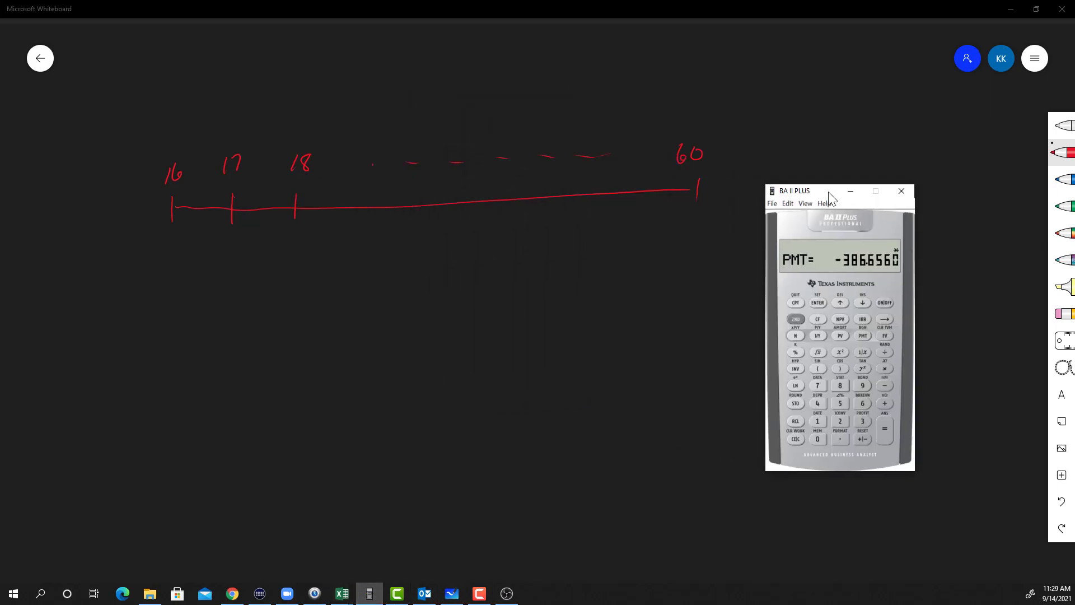
mouse_move(203, 243)
left_mouse_down()
mouse_move(206, 262)
mouse_move(223, 242)
mouse_move(233, 250)
left_mouse_up()
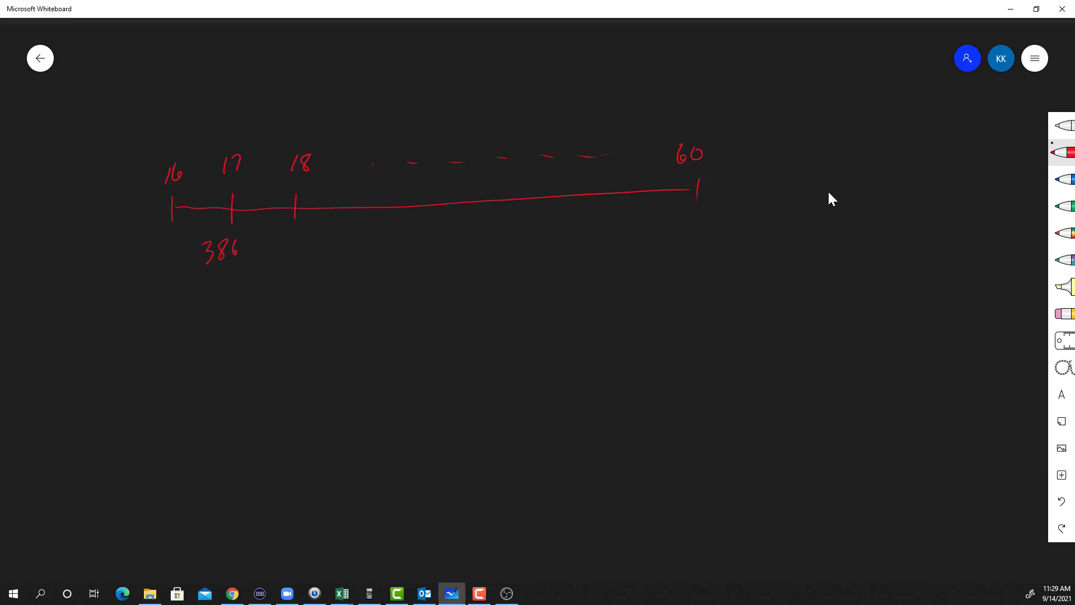
left_click(373, 599)
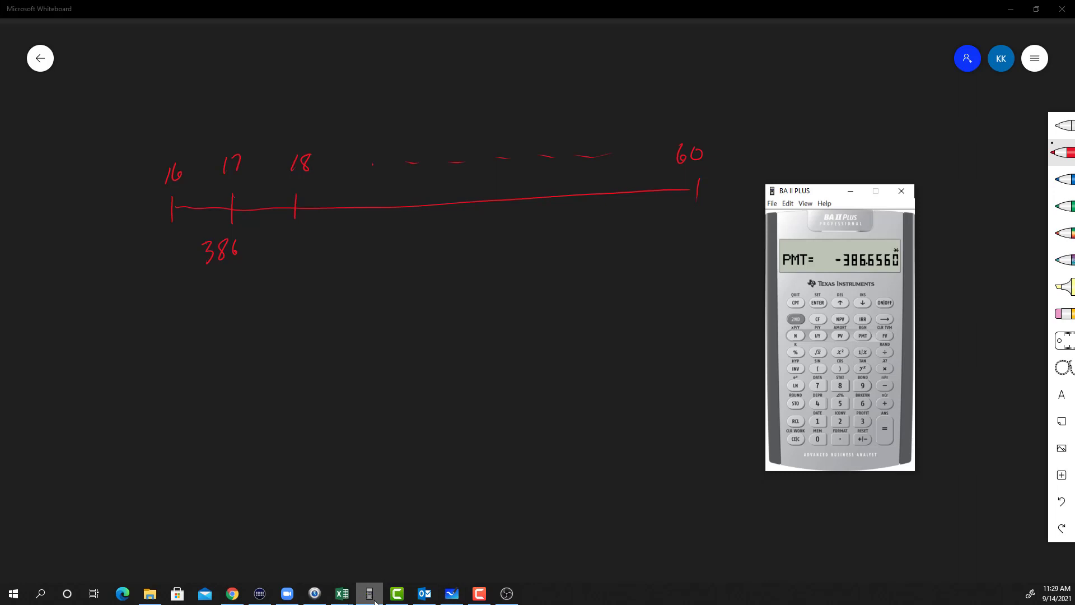
left_click(373, 599)
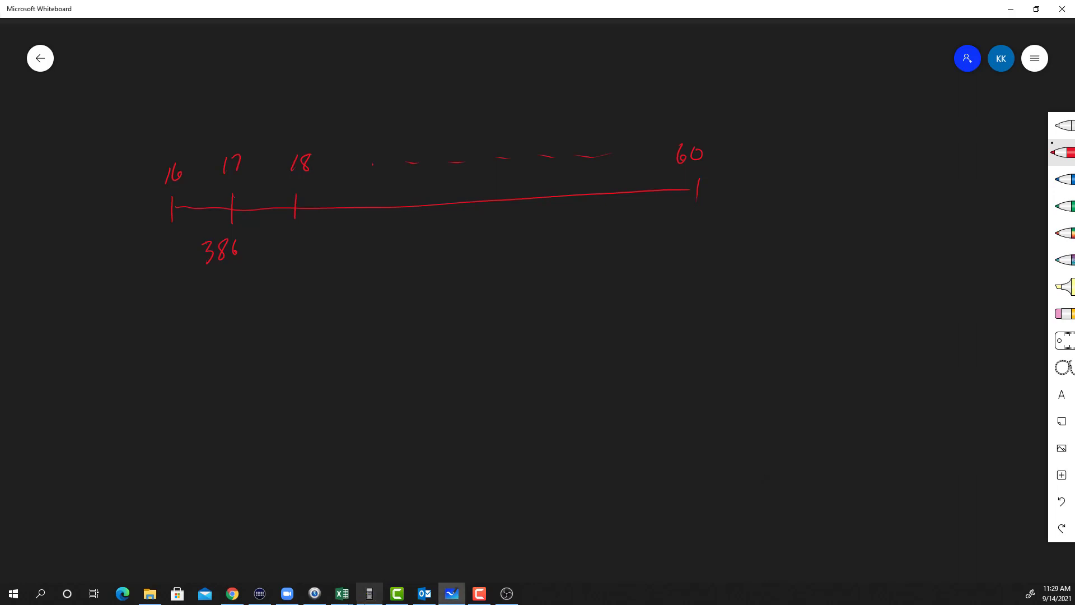
mouse_move(252, 238)
left_mouse_down()
mouse_move(246, 252)
mouse_move(298, 251)
mouse_move(310, 234)
mouse_move(320, 246)
mouse_move(346, 245)
left_mouse_up()
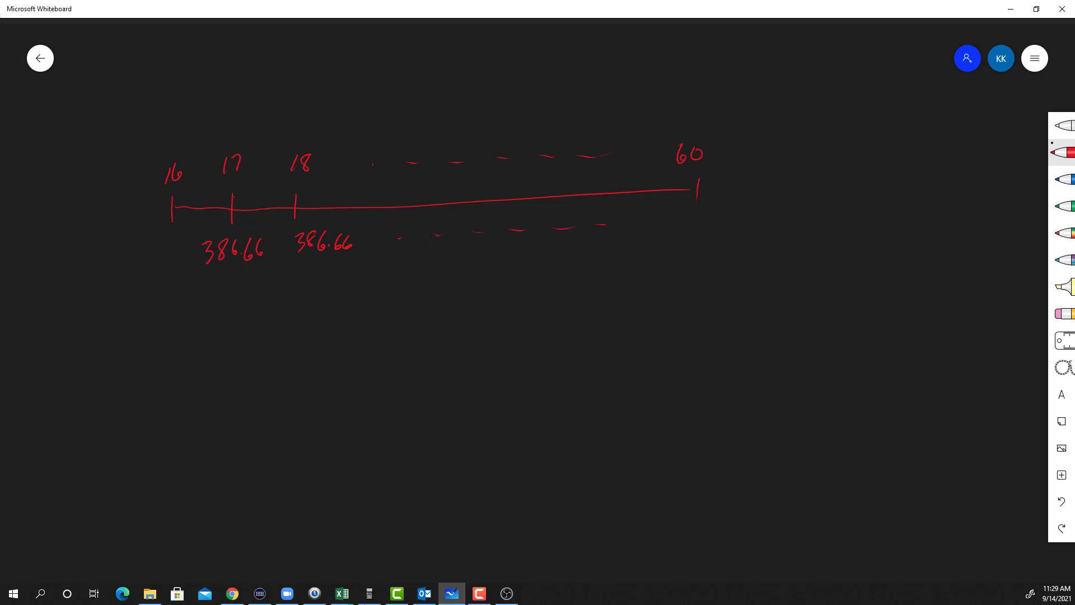
mouse_move(653, 223)
left_mouse_down()
mouse_move(653, 238)
mouse_move(677, 224)
mouse_move(720, 230)
left_mouse_up()
Step: In blue, outline periods 17–60 as '44 payments' and label the first 386.66 as PMT
left_click(1063, 179)
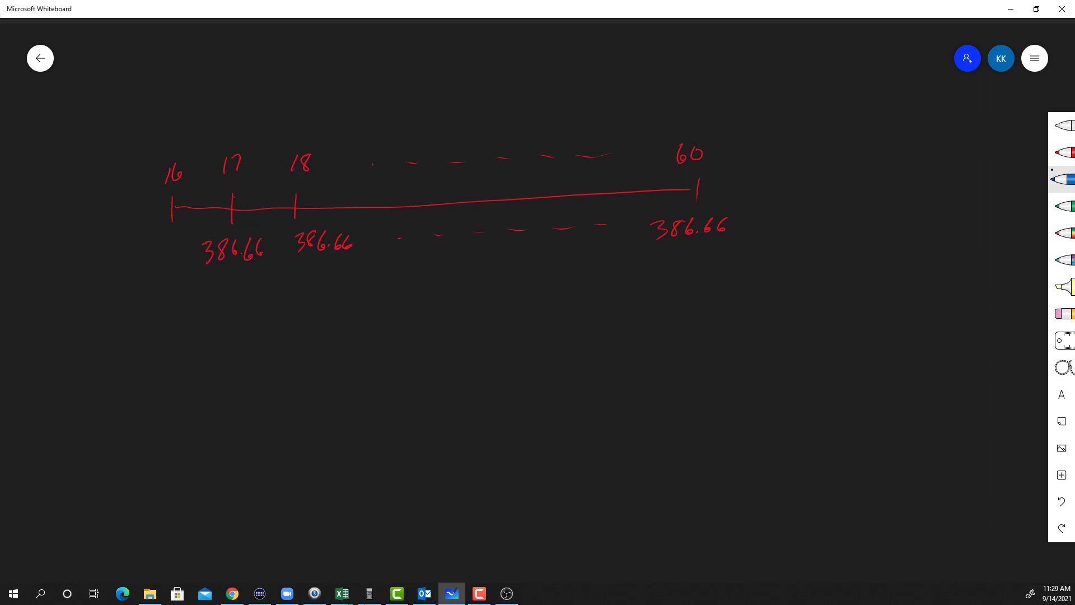
mouse_move(711, 136)
left_mouse_down()
mouse_move(532, 120)
mouse_move(229, 136)
mouse_move(263, 189)
mouse_move(725, 176)
mouse_move(721, 140)
left_mouse_up()
left_click_drag(367, 88, 375, 114)
mouse_move(381, 86)
left_mouse_down()
mouse_move(388, 107)
mouse_move(421, 118)
left_mouse_up()
mouse_move(422, 95)
left_mouse_down()
mouse_move(441, 114)
mouse_move(487, 81)
left_mouse_up()
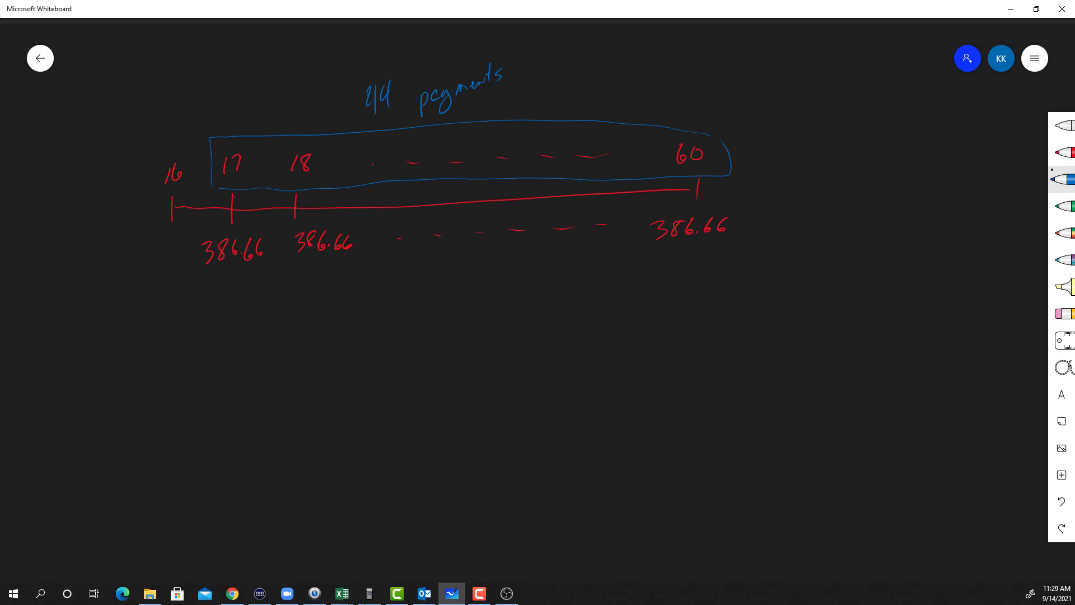
left_click_drag(245, 315, 242, 268)
left_click_drag(230, 291, 247, 282)
mouse_move(231, 345)
left_mouse_down()
mouse_move(233, 367)
mouse_move(234, 354)
left_mouse_up()
mouse_move(243, 363)
left_mouse_down()
mouse_move(243, 337)
mouse_move(254, 353)
left_mouse_up()
mouse_move(266, 330)
left_mouse_down()
mouse_move(267, 346)
mouse_move(277, 322)
left_mouse_up()
Step: Write FV = 0 and I = 6/12 = .5% in blue
mouse_move(667, 303)
left_mouse_down()
mouse_move(665, 331)
mouse_move(681, 301)
left_mouse_up()
mouse_move(665, 317)
left_mouse_down()
mouse_move(699, 301)
mouse_move(742, 307)
mouse_move(734, 331)
left_mouse_up()
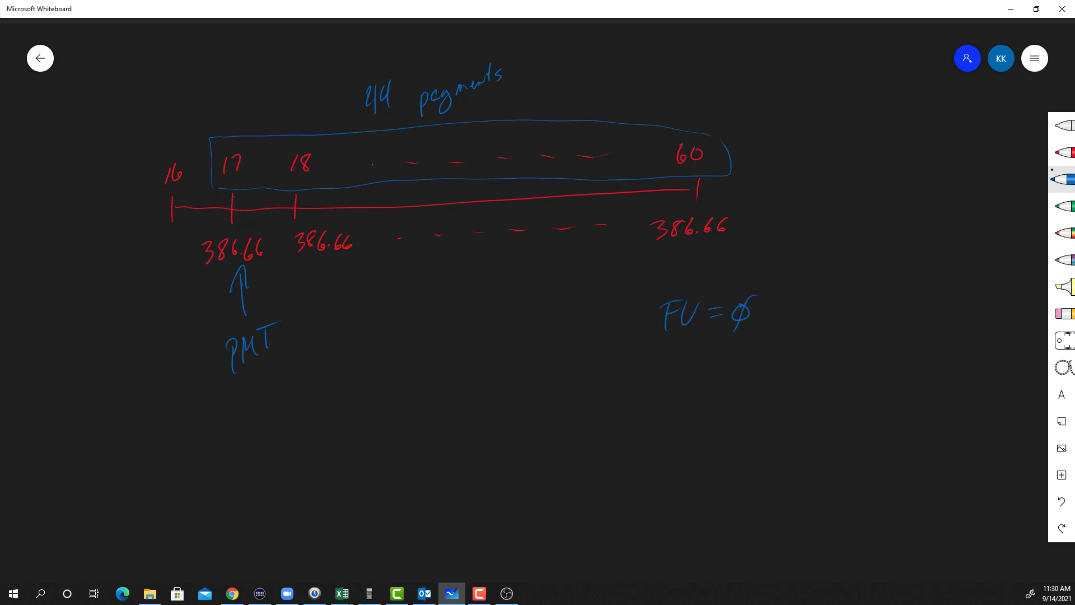
left_click_drag(460, 354, 453, 375)
left_click_drag(448, 359, 466, 347)
mouse_move(514, 327)
left_mouse_down()
mouse_move(523, 365)
mouse_move(537, 362)
left_mouse_up()
left_click_drag(545, 340, 593, 353)
left_click(558, 356)
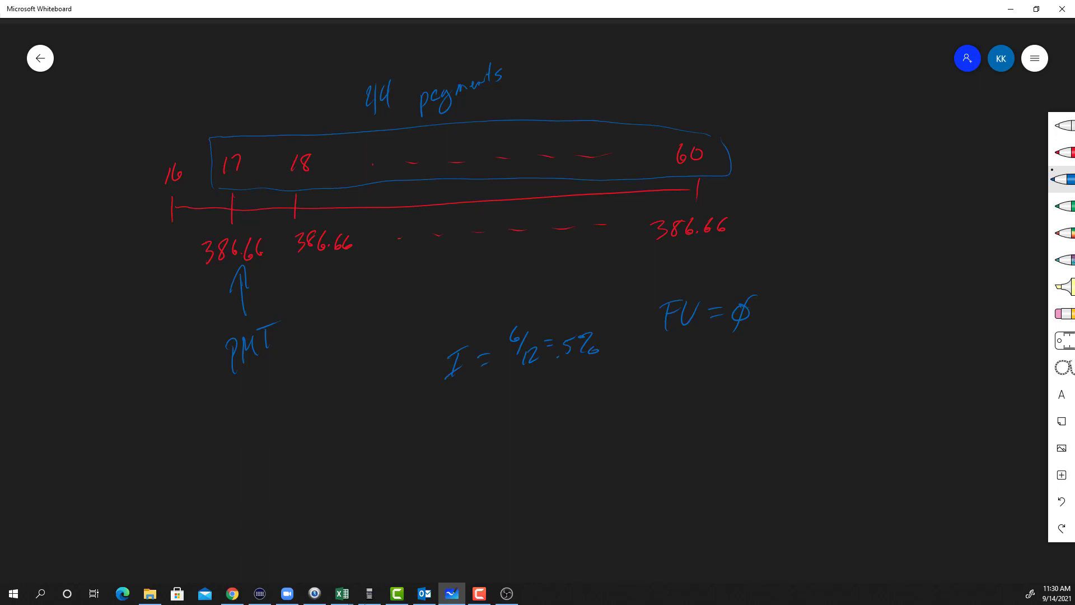
Step: Circle 44, draw an arrow down to period 16, and write a boxed 'Payoff' below the timeline
mouse_move(392, 69)
left_mouse_down()
mouse_move(409, 73)
mouse_move(378, 61)
left_mouse_up()
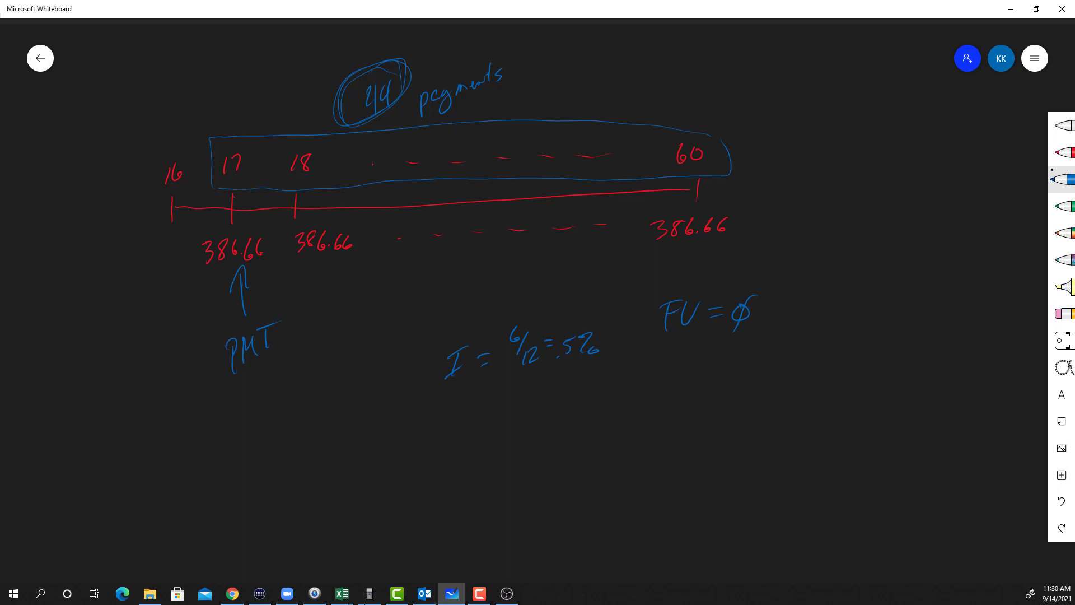
left_click_drag(168, 77, 171, 142)
left_click_drag(159, 123, 180, 127)
left_click_drag(133, 446, 137, 478)
mouse_move(127, 443)
left_mouse_down()
mouse_move(134, 461)
mouse_move(154, 455)
left_mouse_up()
left_click_drag(166, 474, 190, 431)
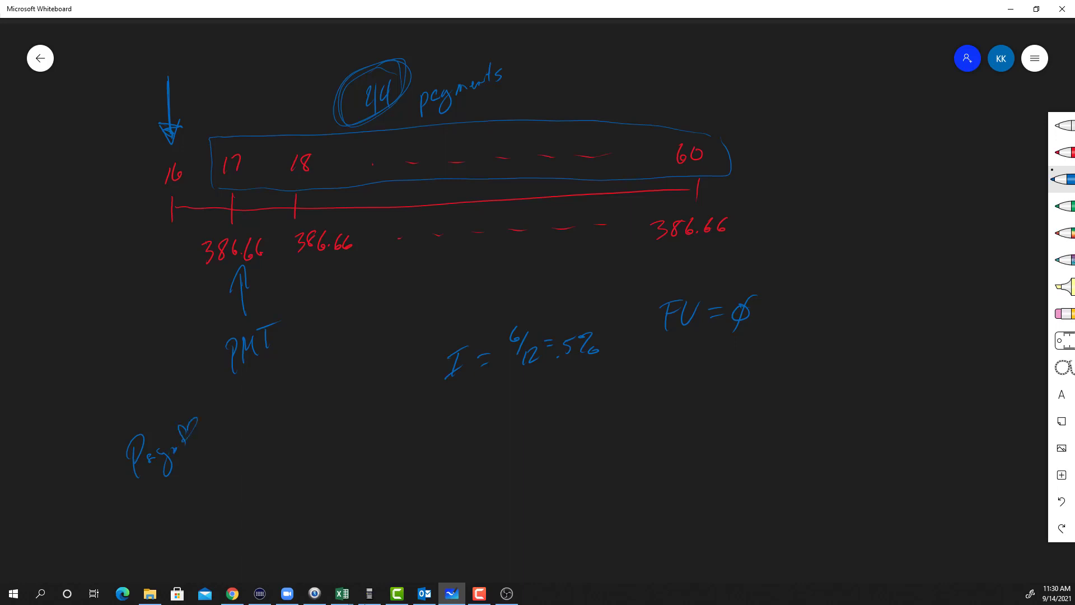
mouse_move(132, 499)
left_mouse_down()
mouse_move(143, 415)
mouse_move(175, 502)
left_mouse_up()
Step: Link the 386.66 payment row to Payoff, write 'PV of annuity', and thicken the 44 circle
mouse_move(205, 281)
left_mouse_down()
mouse_move(173, 363)
mouse_move(192, 351)
left_mouse_up()
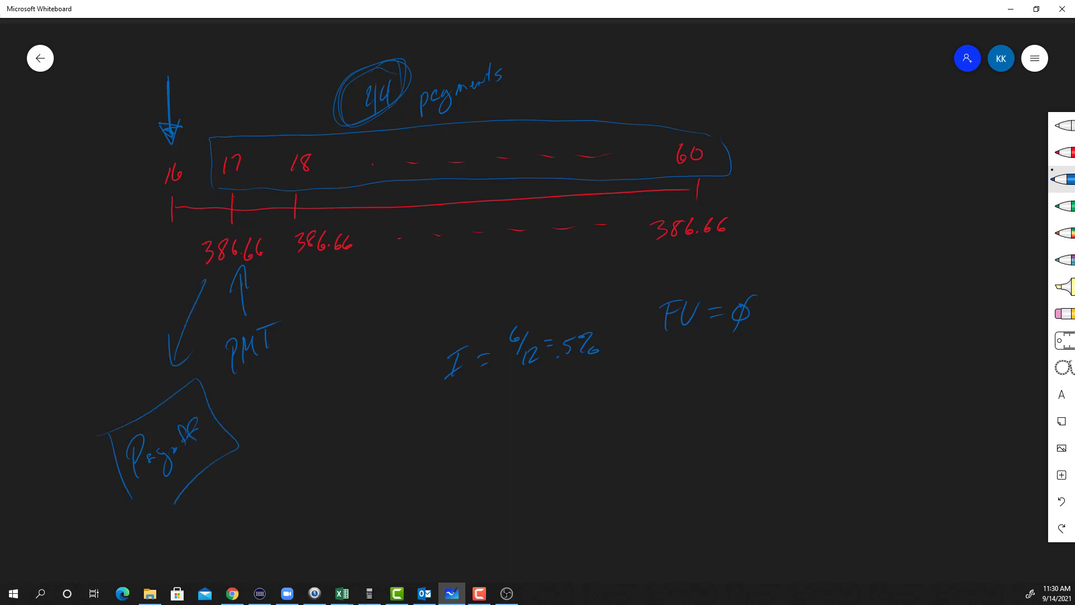
left_click_drag(188, 300, 207, 303)
mouse_move(191, 234)
left_mouse_down()
mouse_move(191, 267)
mouse_move(270, 225)
mouse_move(770, 197)
mouse_move(725, 253)
mouse_move(203, 277)
left_mouse_up()
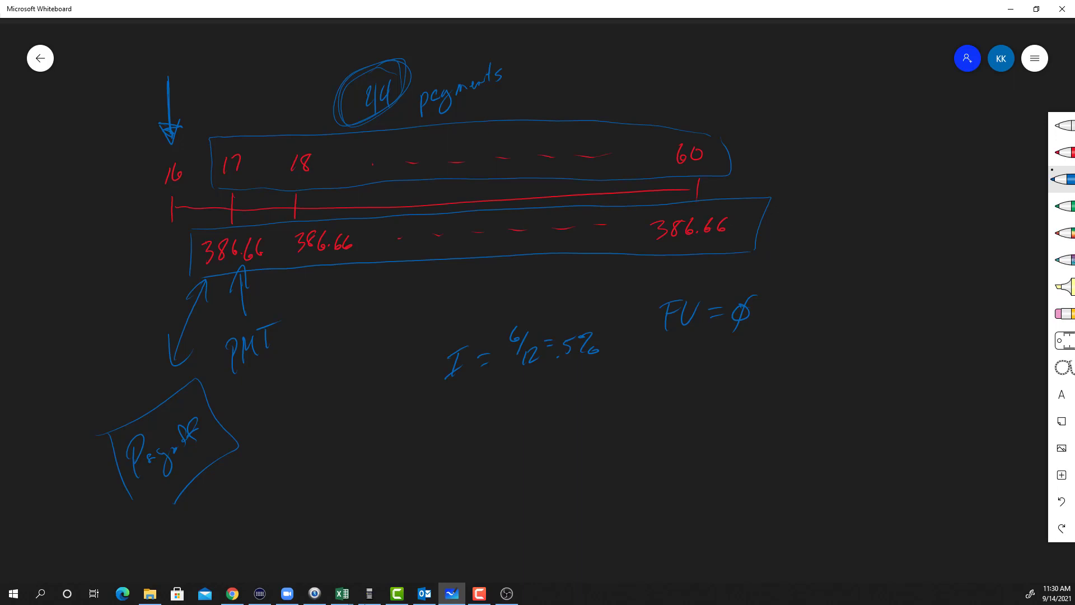
mouse_move(250, 433)
left_mouse_down()
mouse_move(297, 437)
mouse_move(327, 468)
left_mouse_up()
mouse_move(323, 438)
left_mouse_down()
mouse_move(330, 455)
mouse_move(364, 427)
mouse_move(385, 453)
left_mouse_up()
mouse_move(410, 429)
left_mouse_down()
mouse_move(398, 454)
mouse_move(499, 440)
mouse_move(515, 420)
mouse_move(510, 465)
left_mouse_up()
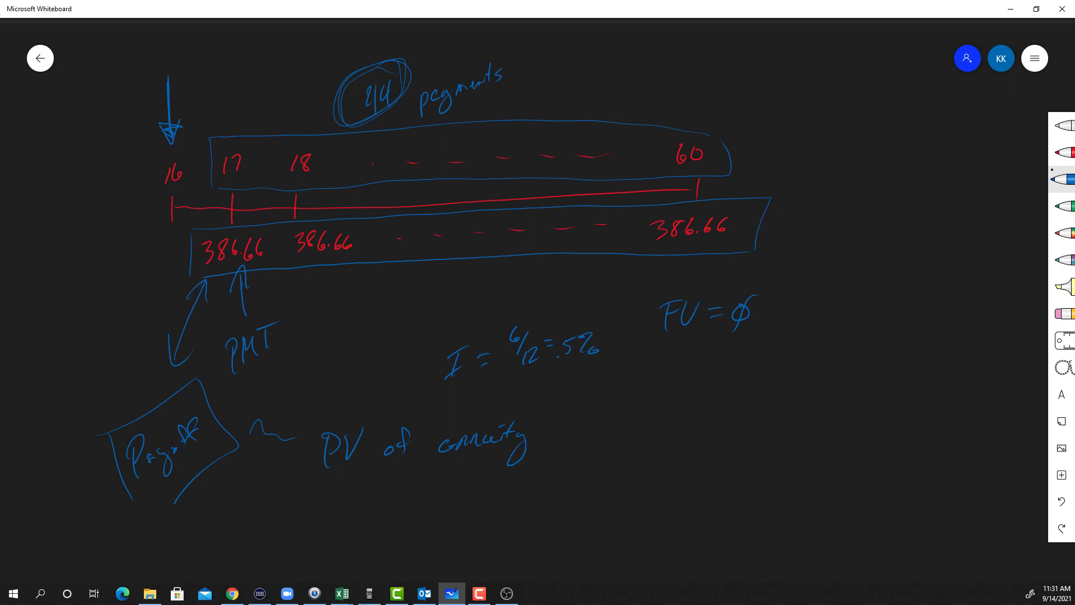
mouse_move(370, 66)
left_mouse_down()
mouse_move(339, 102)
mouse_move(386, 64)
mouse_move(403, 72)
left_mouse_up()
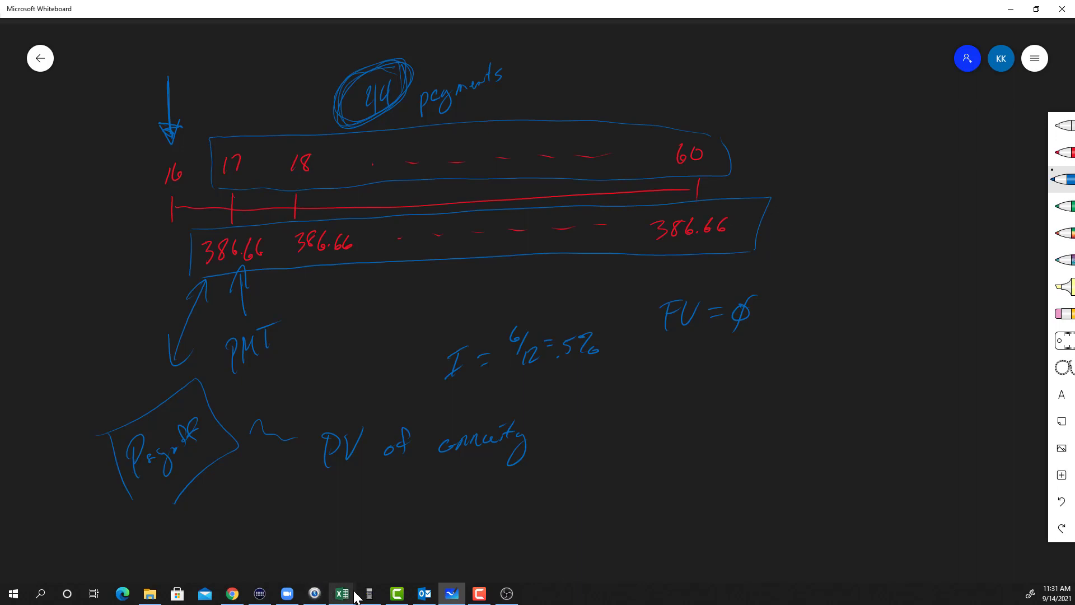
Step: Set N to 44 on the BA II Plus and compute PV = 15,237.4307
left_click(371, 556)
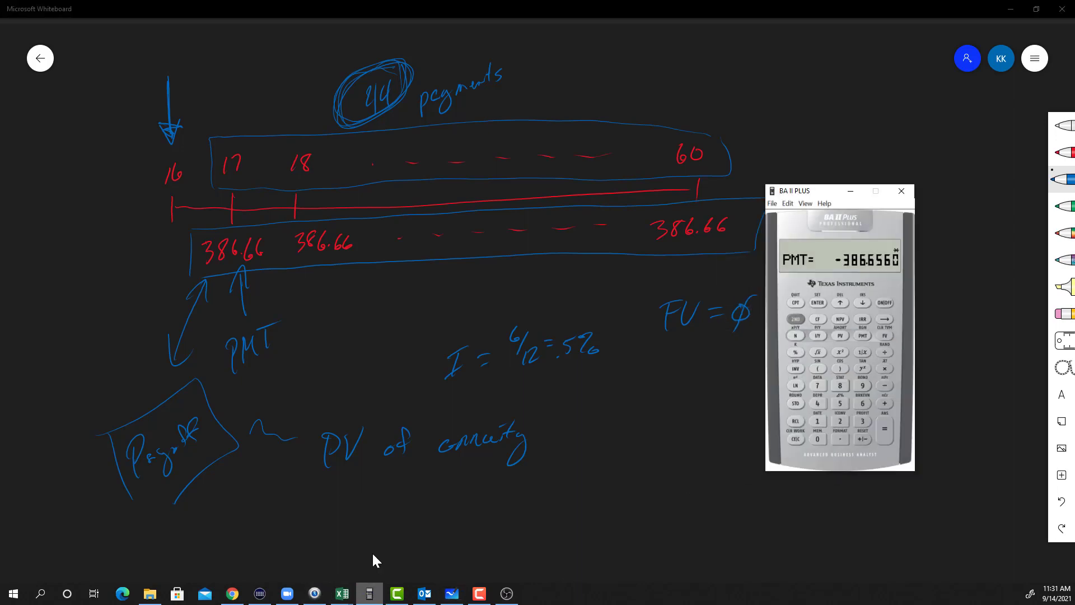
left_click_drag(822, 196, 883, 192)
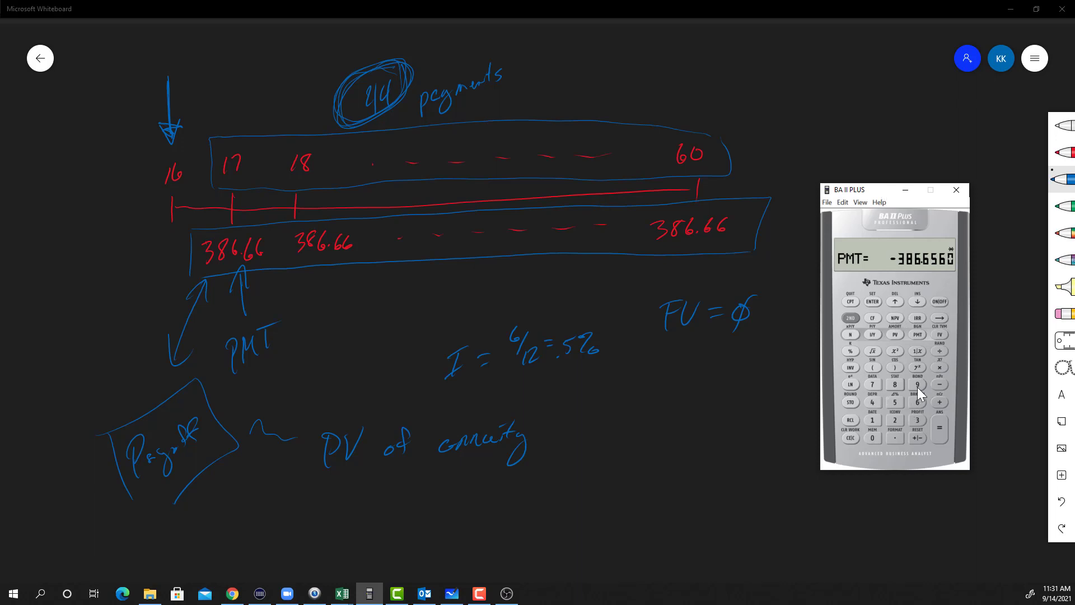
left_click(872, 402)
left_click(872, 402)
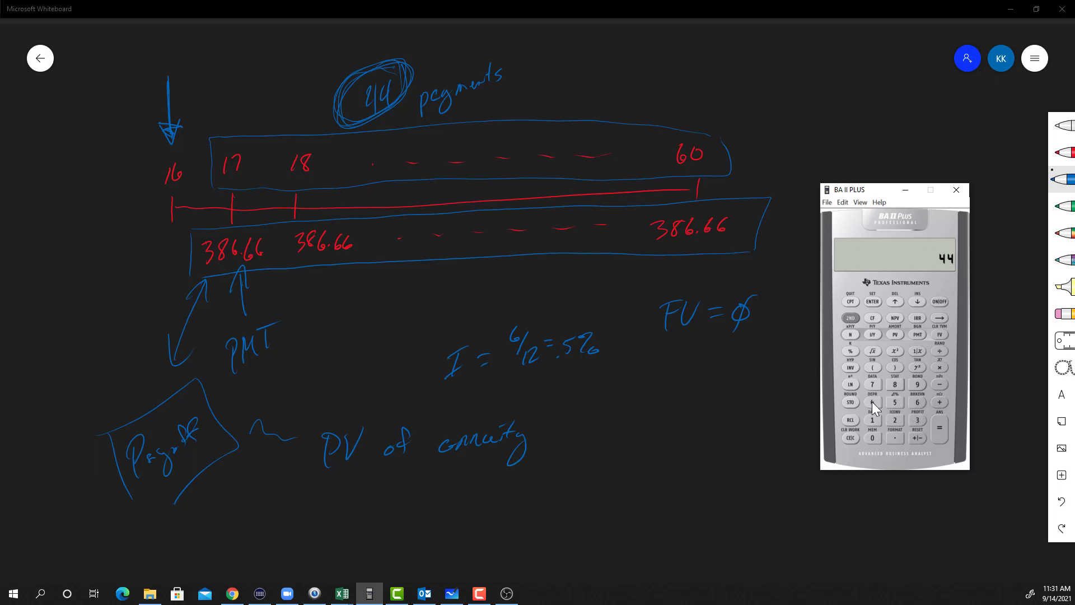
left_click(851, 334)
left_click(852, 307)
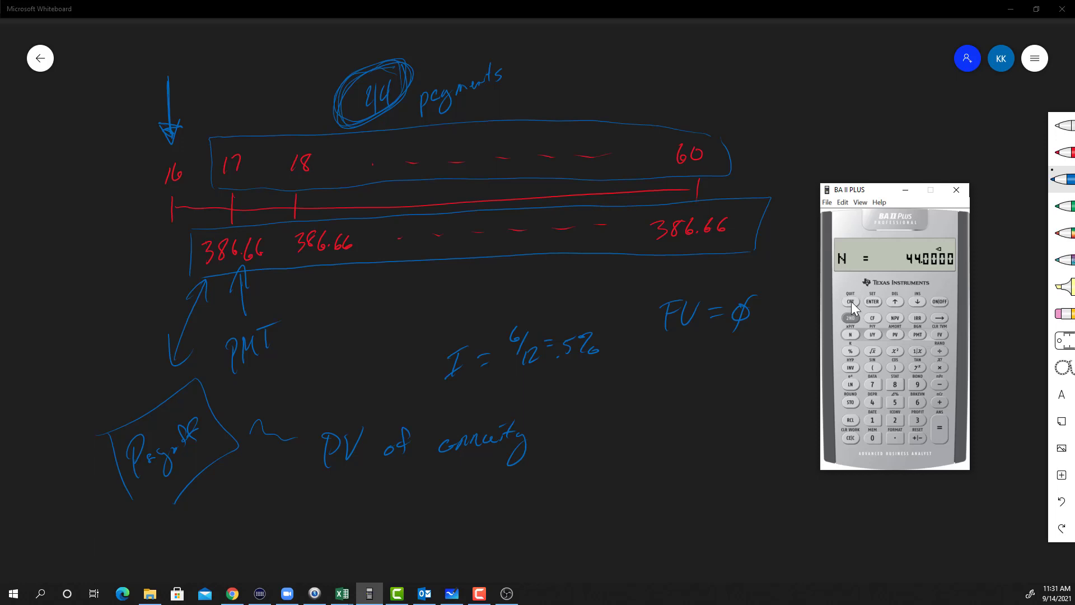
left_click(895, 334)
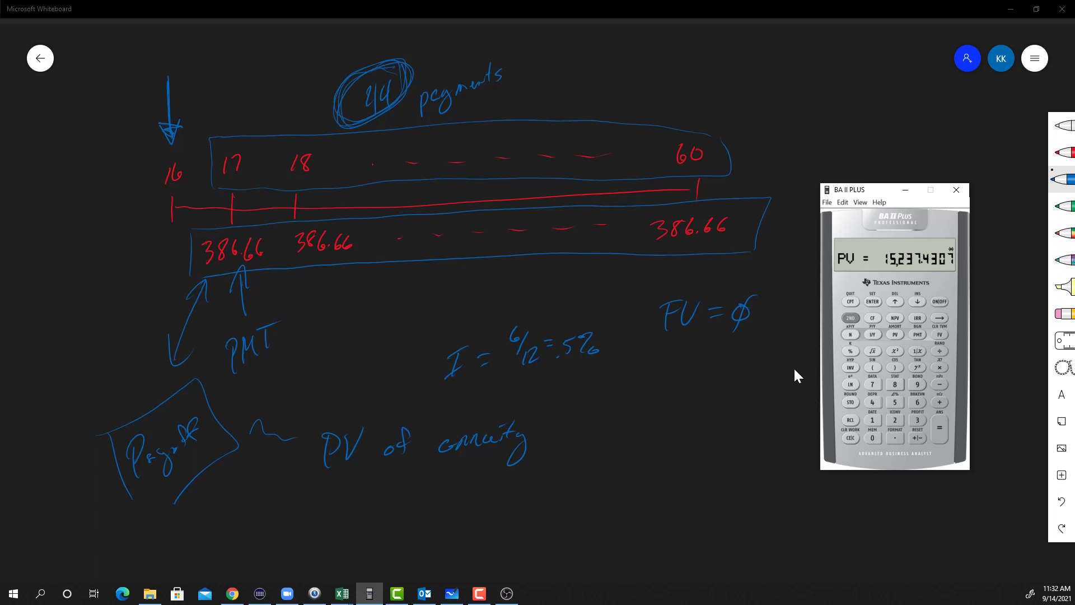
Step: Place the calculator showing PV 15,237.4307 beside the schedule's $15,237.43 balance at payment 16
left_click(342, 593)
left_click(376, 566)
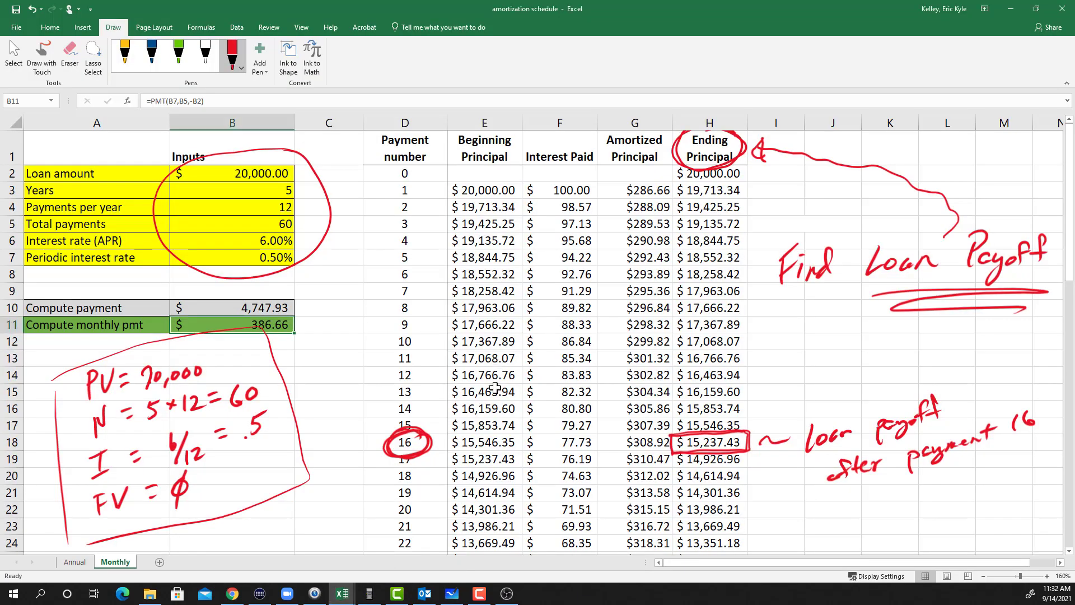
left_click(372, 597)
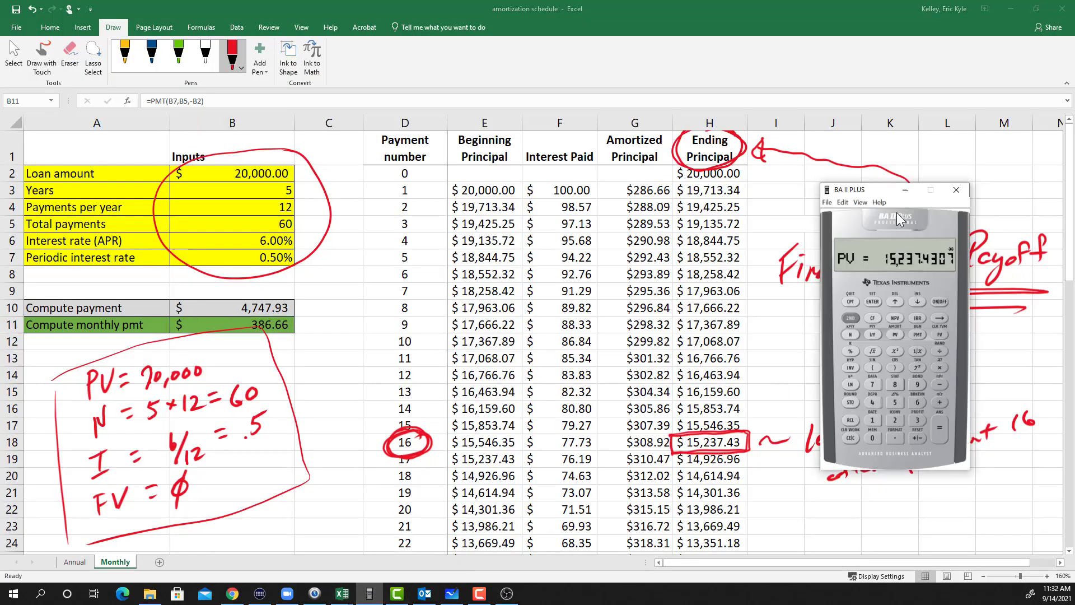
left_click_drag(883, 195, 852, 261)
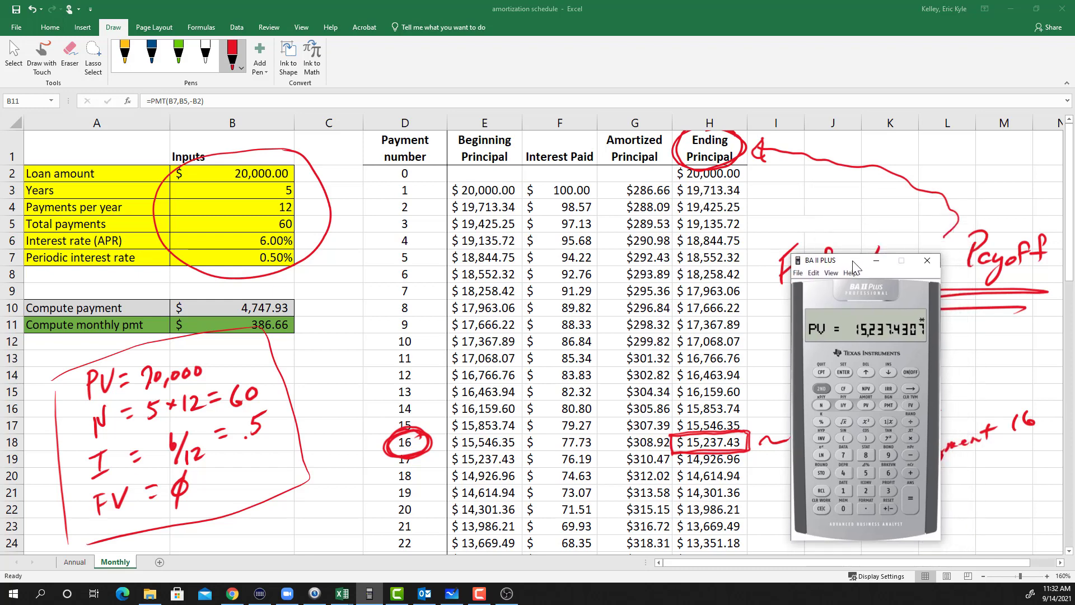